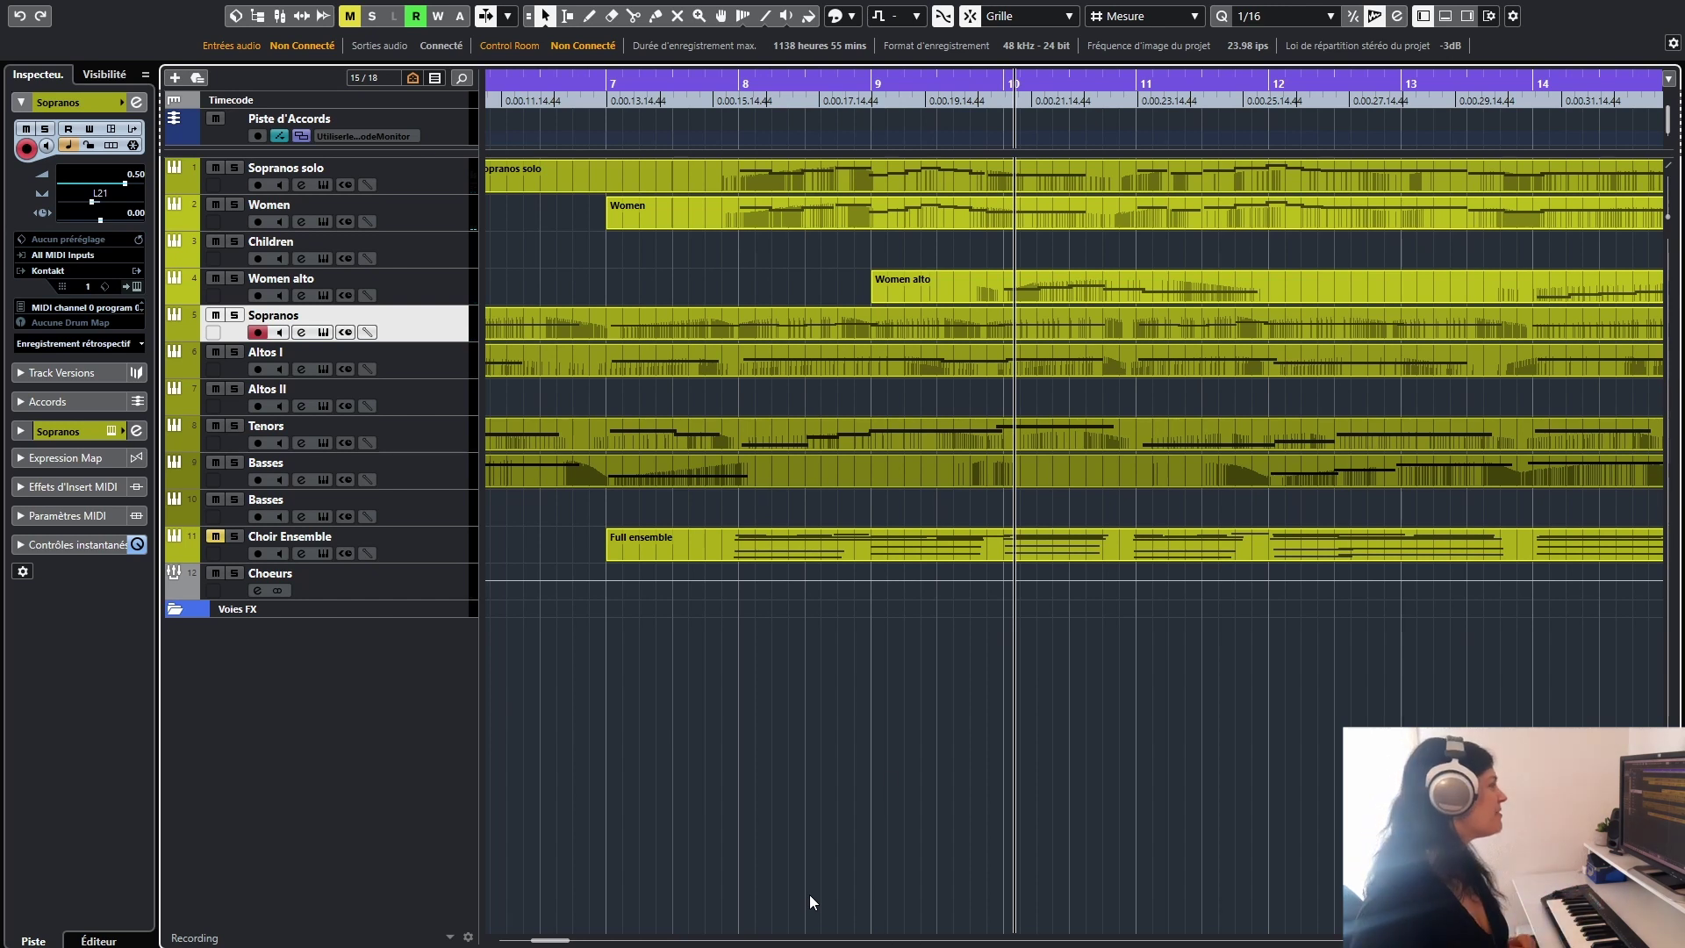
Step: Return to the project start, open the Sopranos track's Kontakt instrument and list the Choir Essentials library's performance patches
{"action": "scroll", "coordinate": [897, 177], "scroll_direction": "left", "scroll_amount": 5}
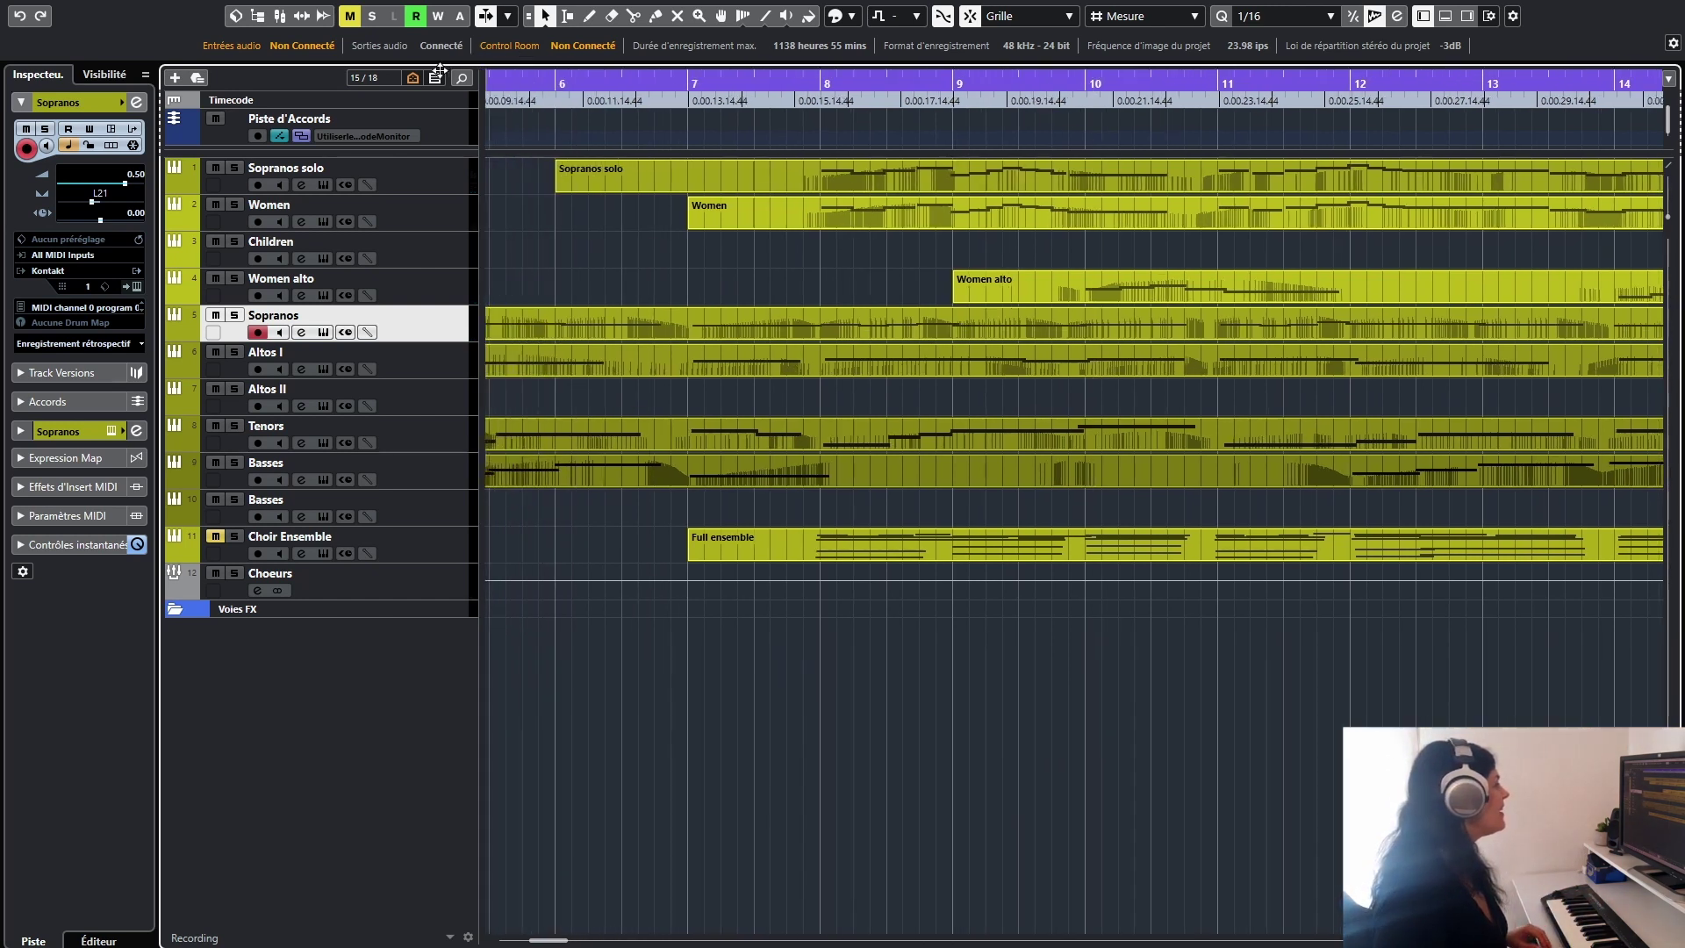
{"action": "key", "text": "Home"}
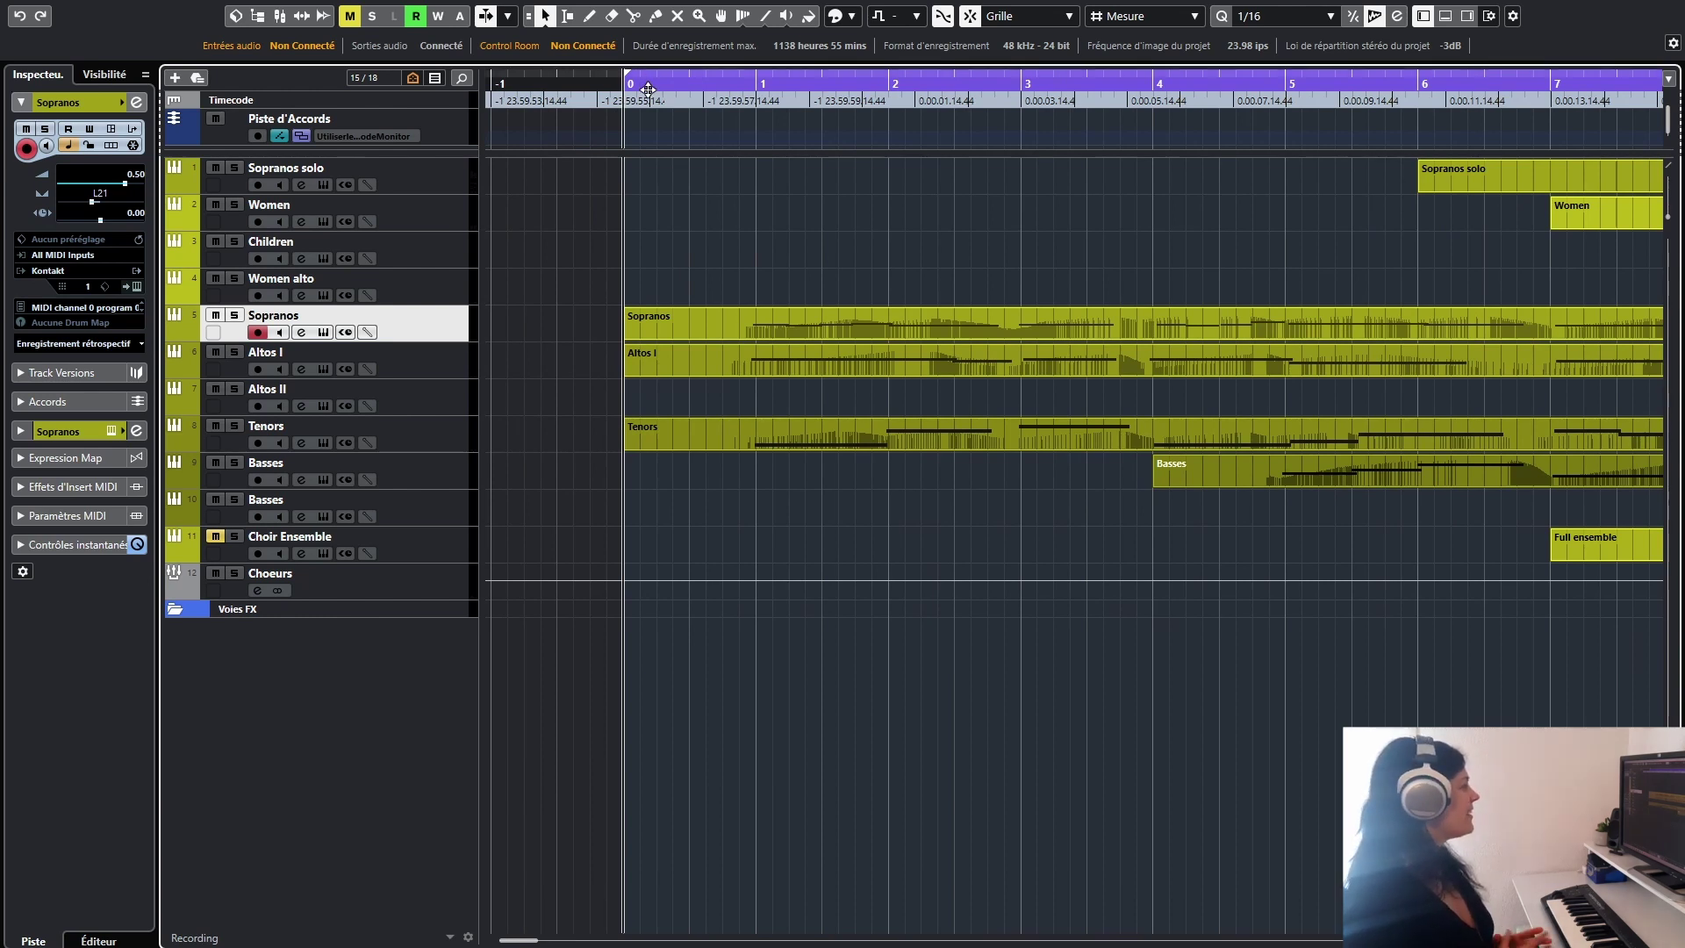
{"action": "left_click", "coordinate": [323, 332]}
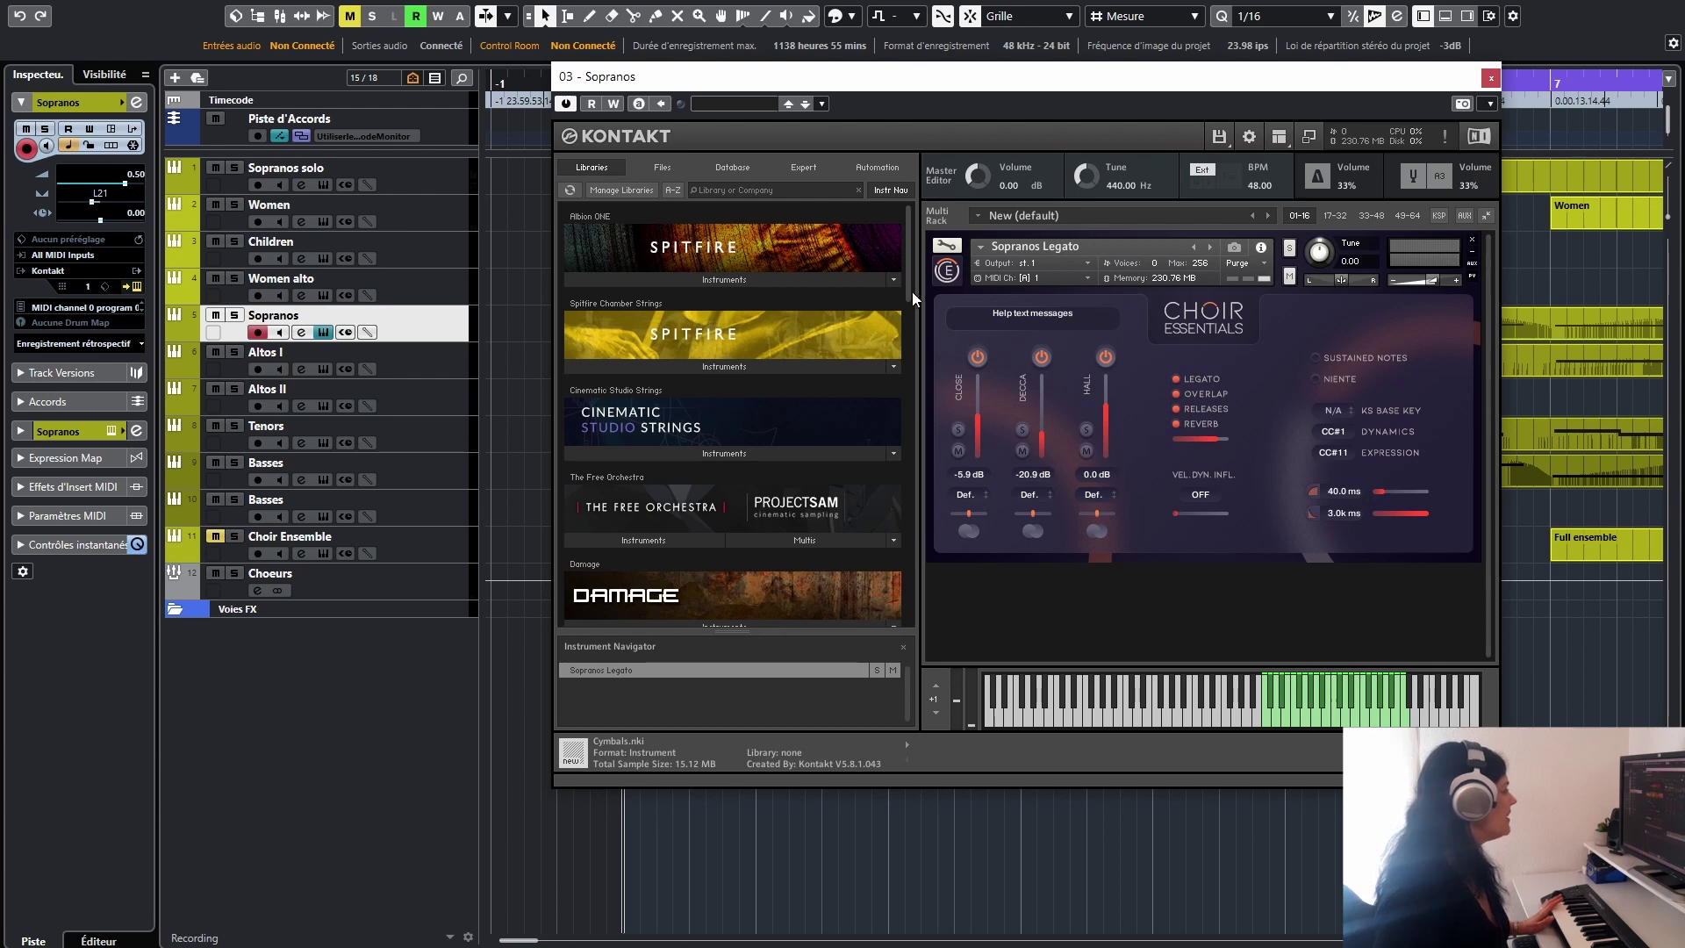
{"action": "left_click_drag", "start_coordinate": [911, 292], "coordinate": [918, 571]}
{"action": "left_click", "coordinate": [734, 453]}
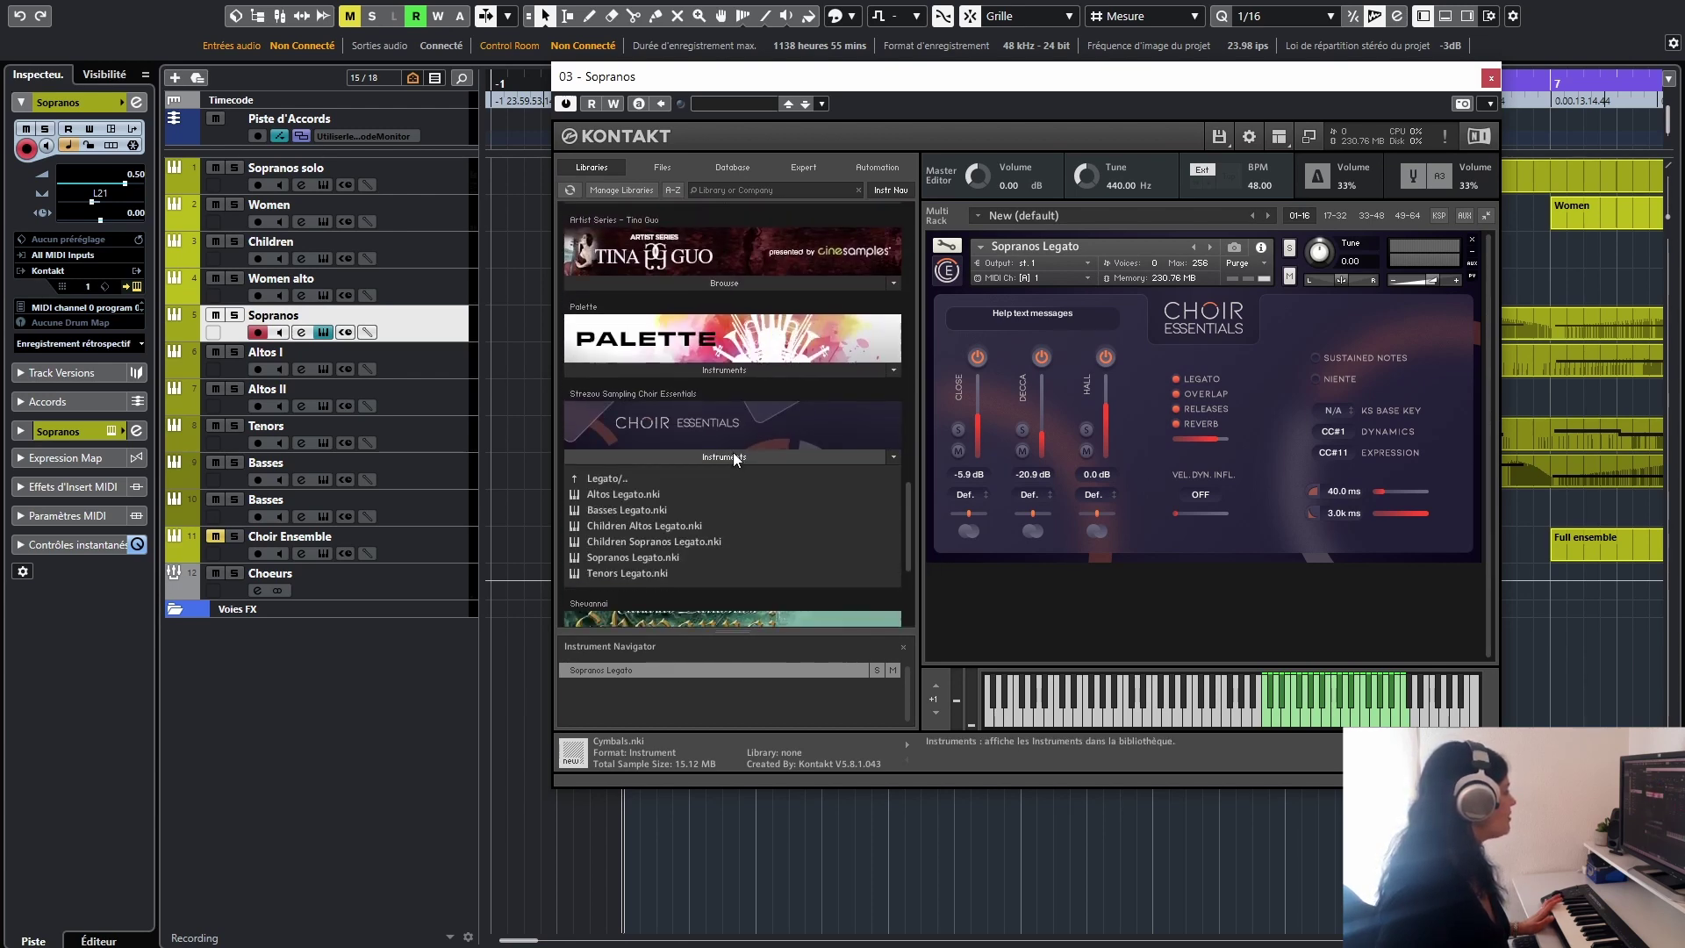
{"action": "left_click", "coordinate": [576, 476]}
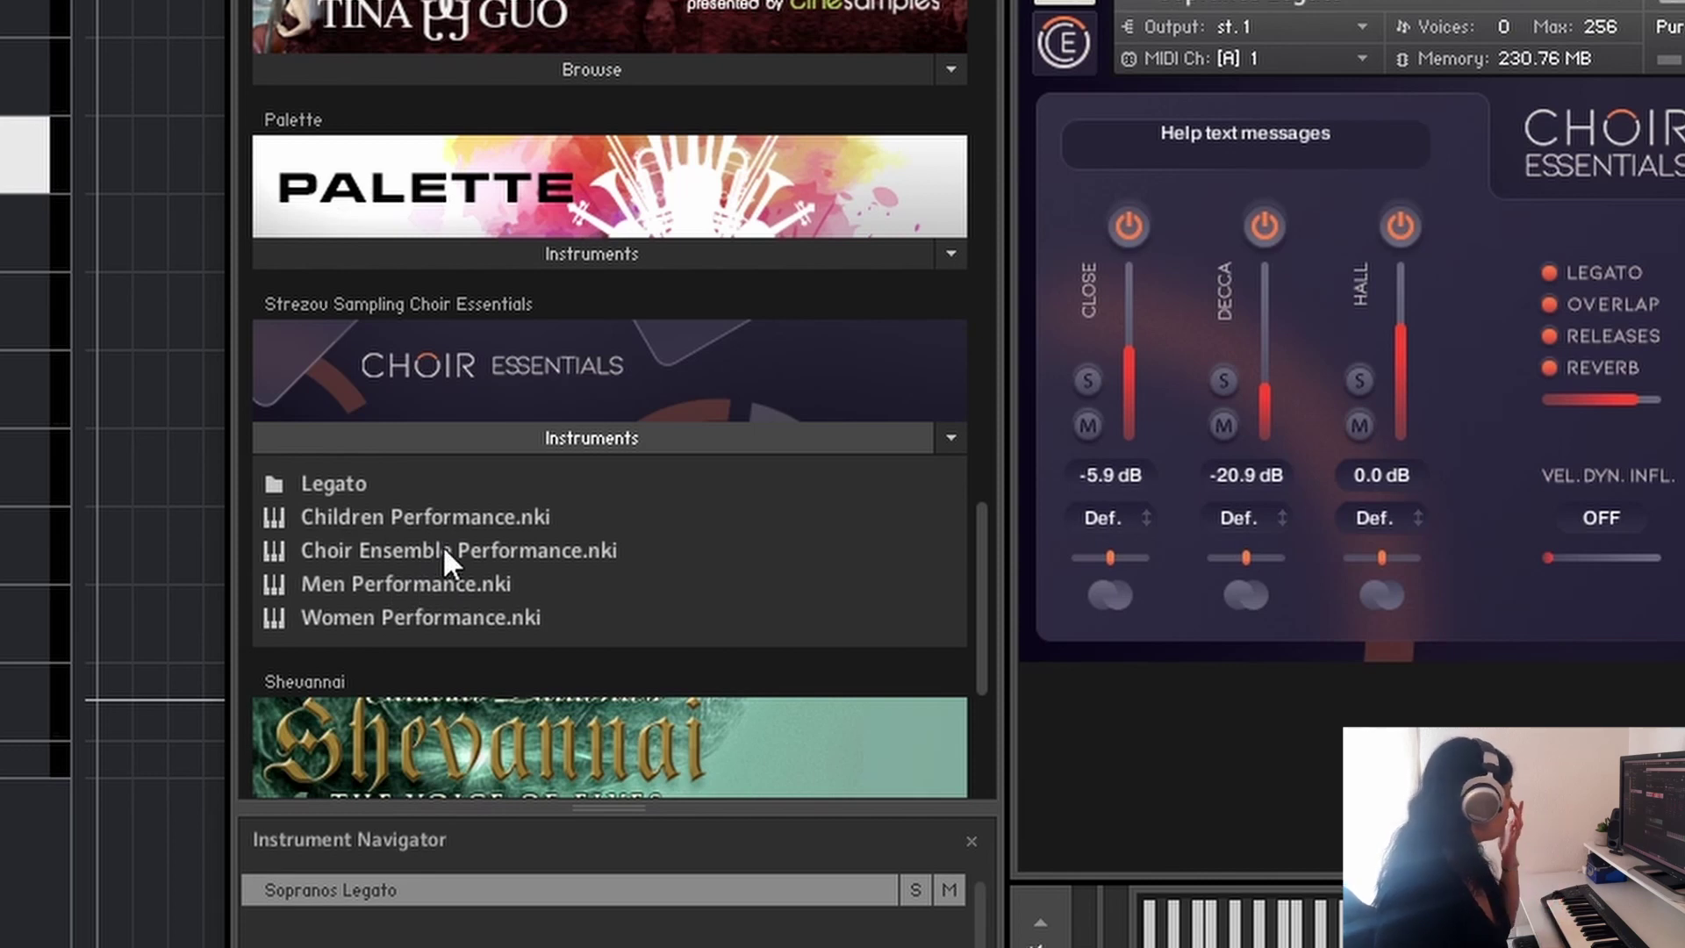
{"action": "left_click", "coordinate": [442, 551]}
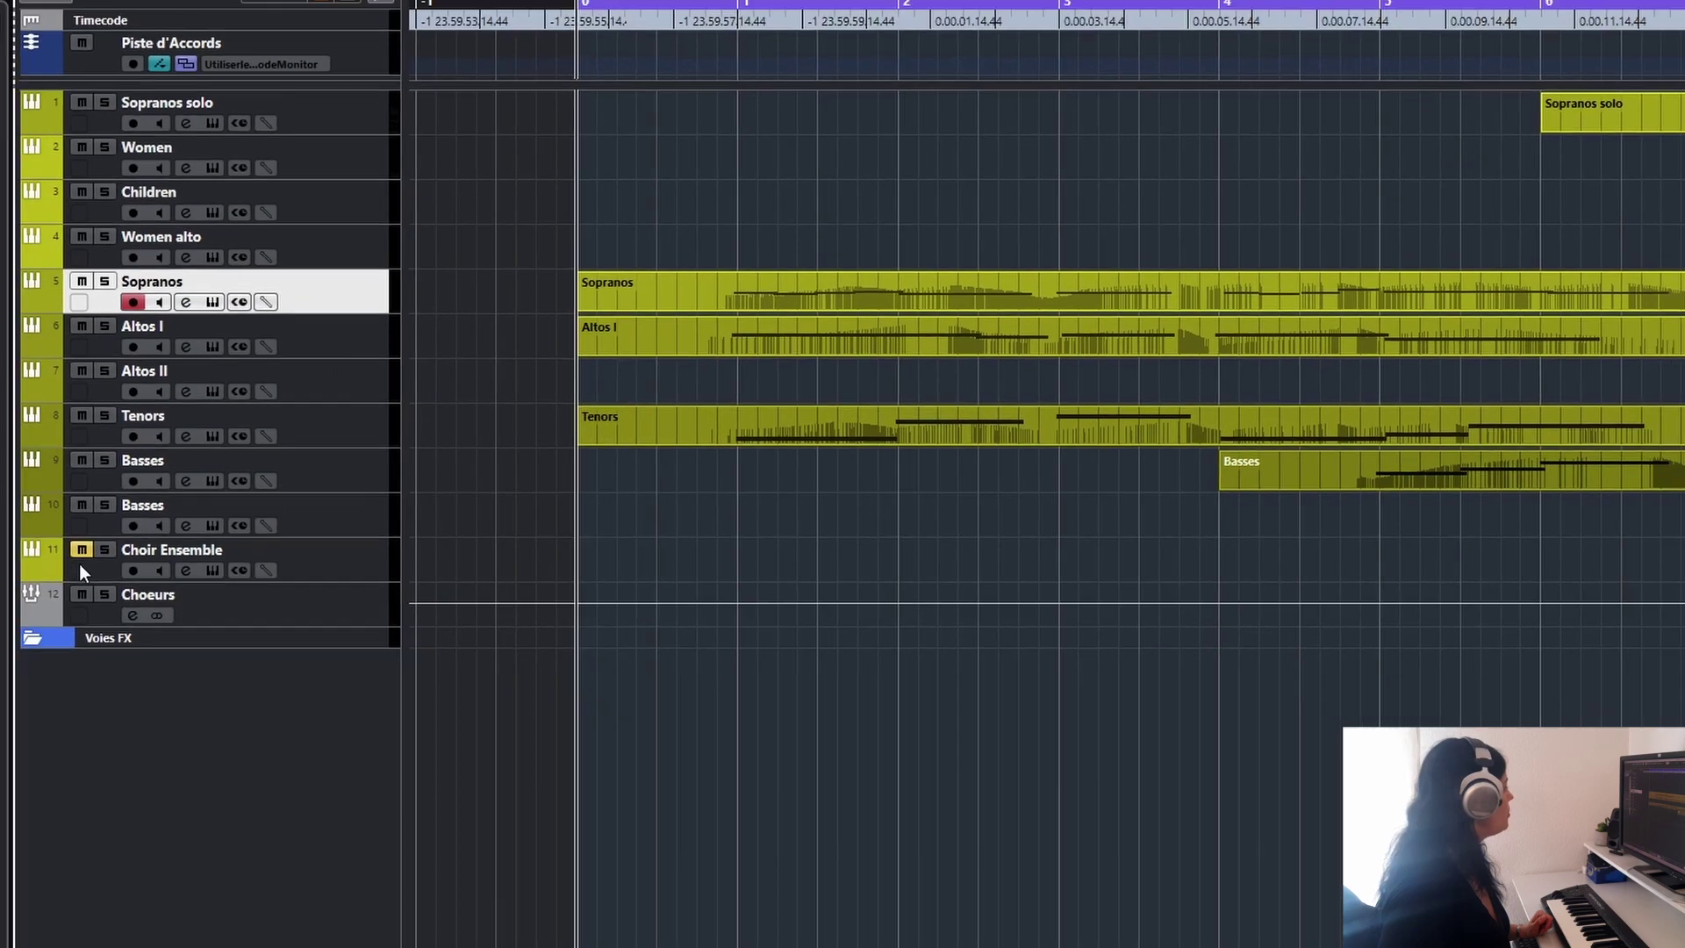
Step: Unmute the Choir Ensemble track and open its Kontakt instrument
{"action": "left_click", "coordinate": [220, 544]}
{"action": "left_click", "coordinate": [215, 537]}
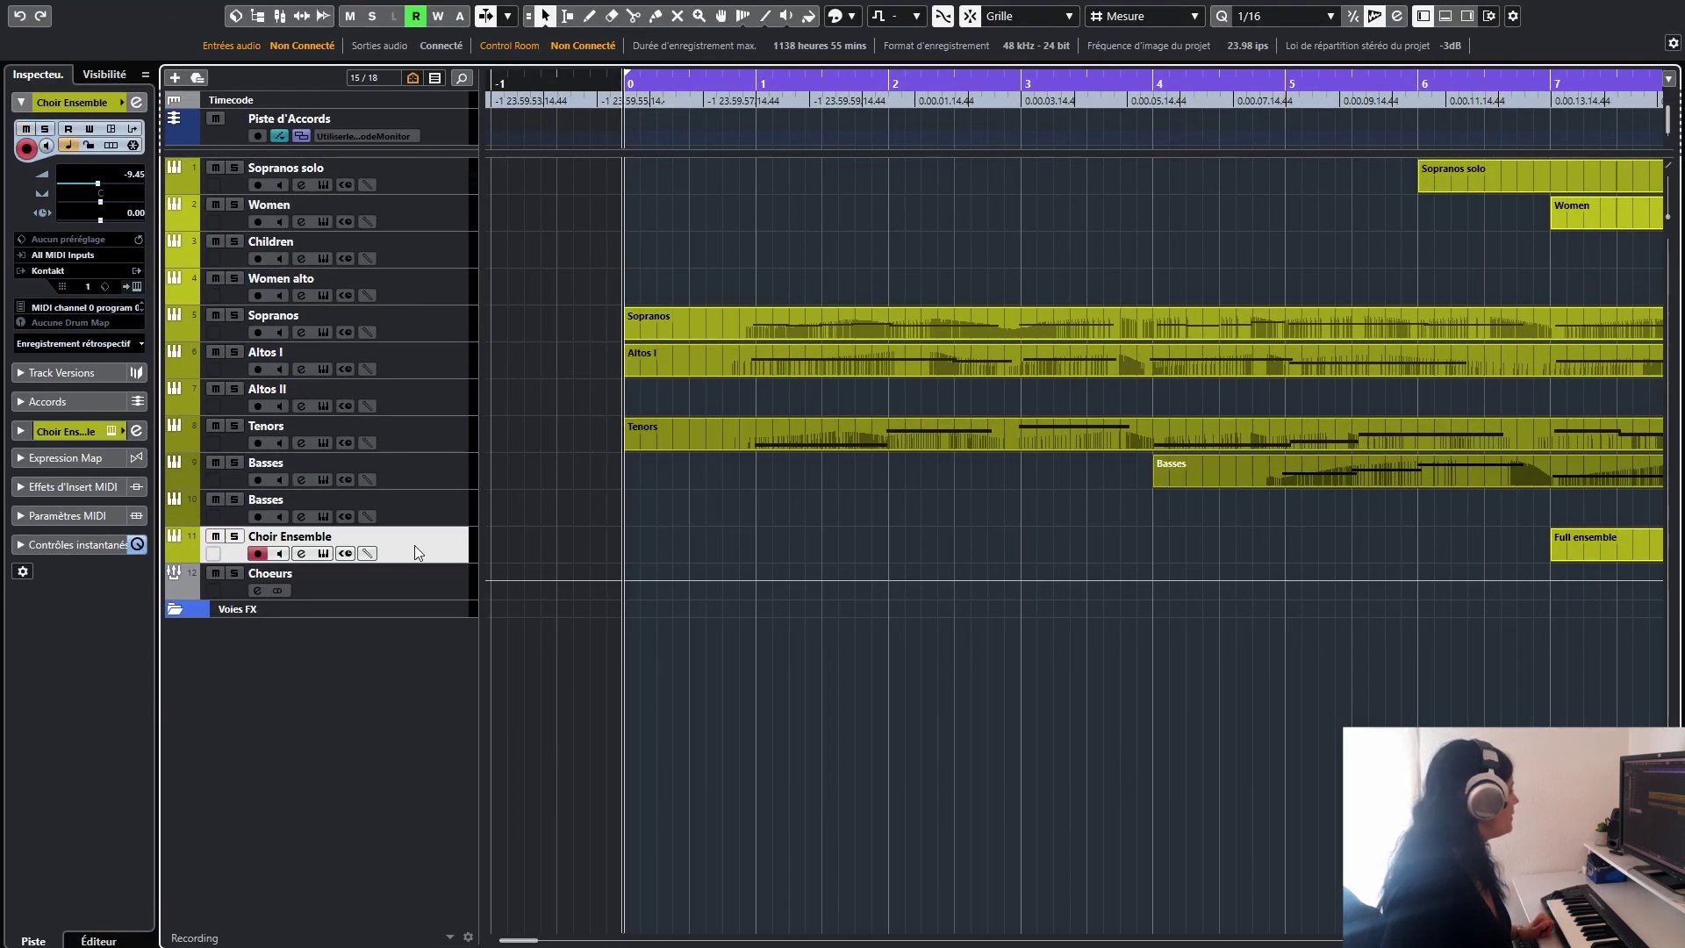
{"action": "left_click", "coordinate": [324, 554]}
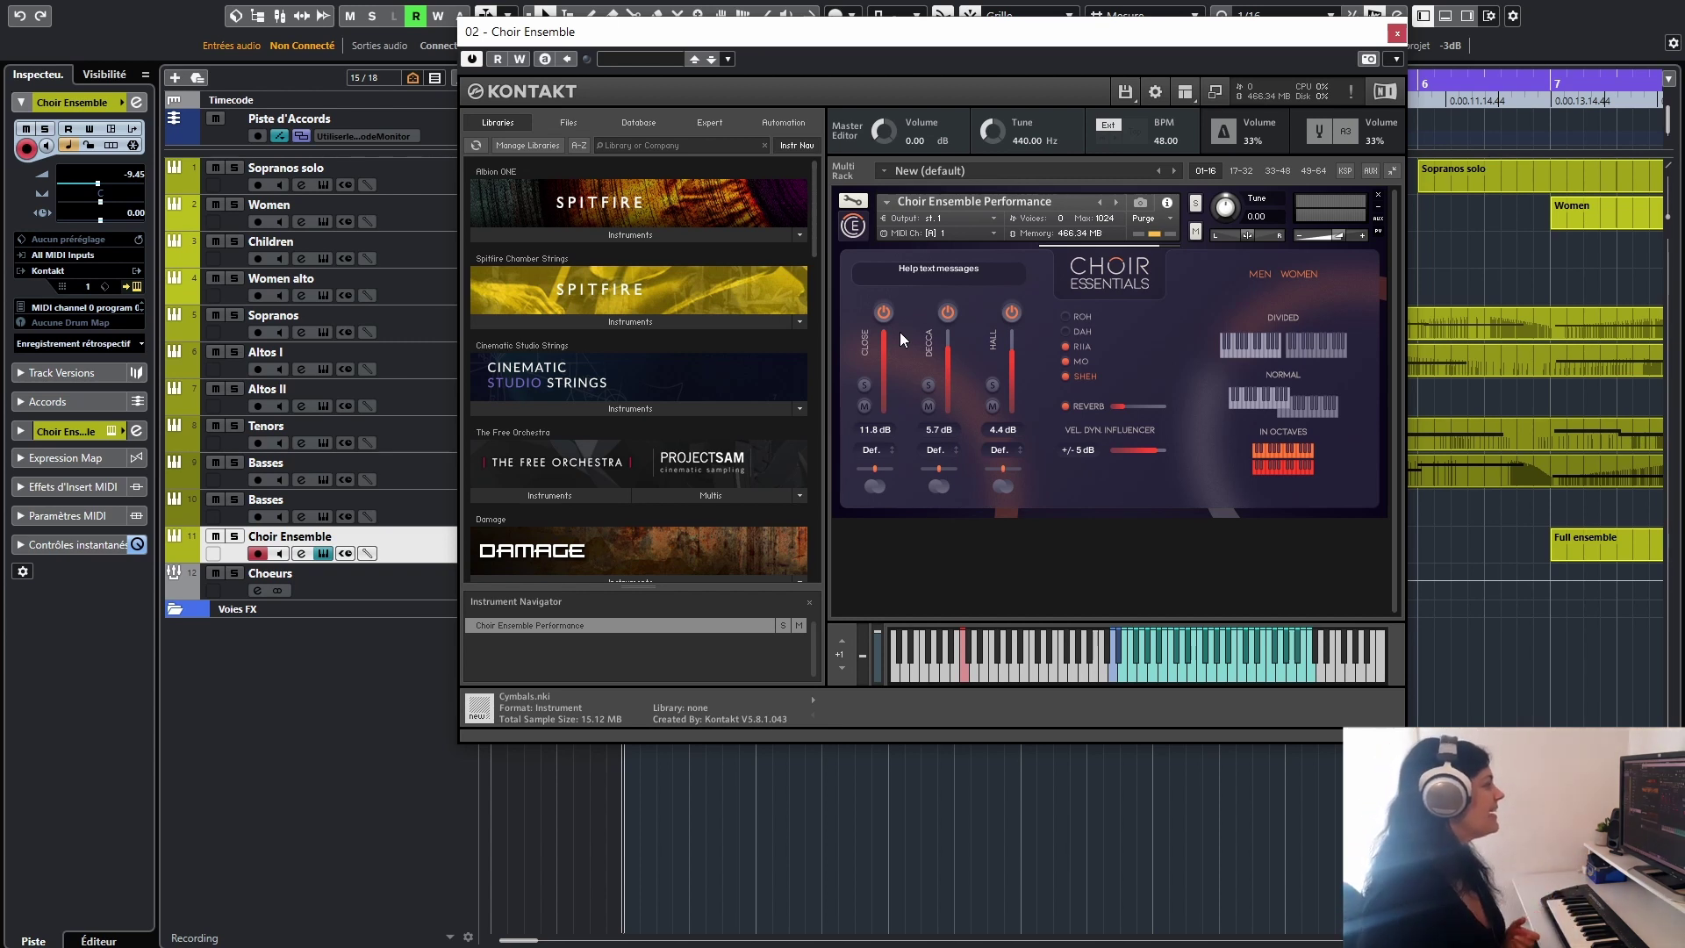
Step: Enable the ROH and DAH syllables in the Choir Ensemble Performance patch so that all five syllables are active
{"action": "left_click", "coordinate": [1065, 316]}
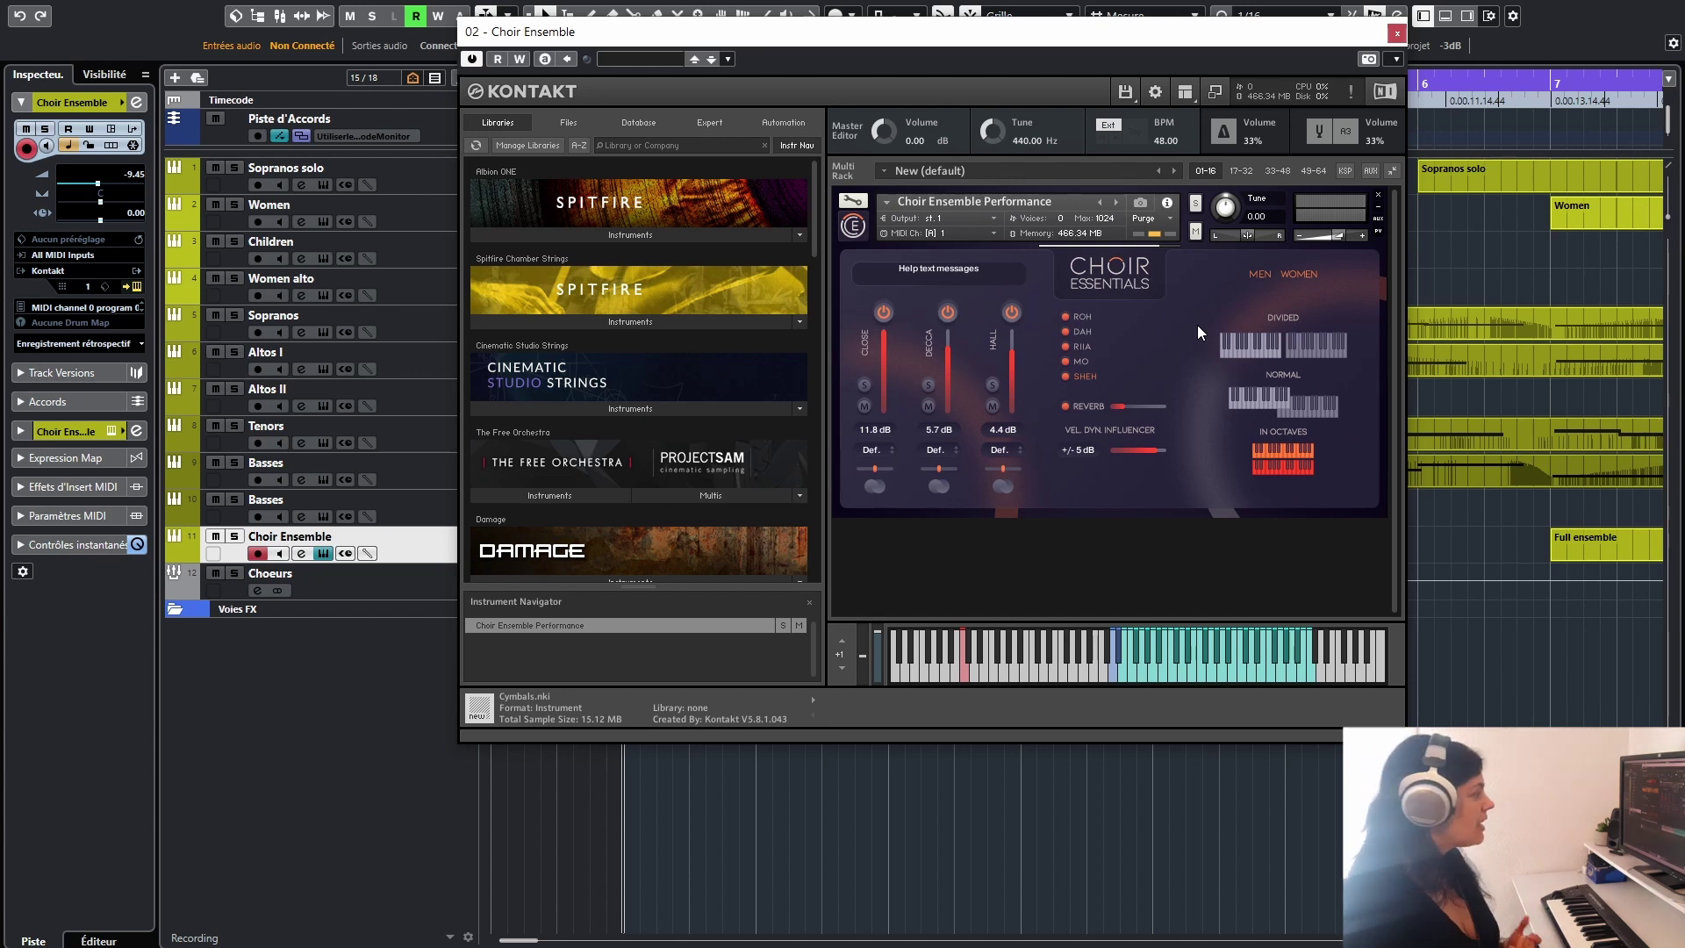
{"action": "left_click", "coordinate": [1065, 332]}
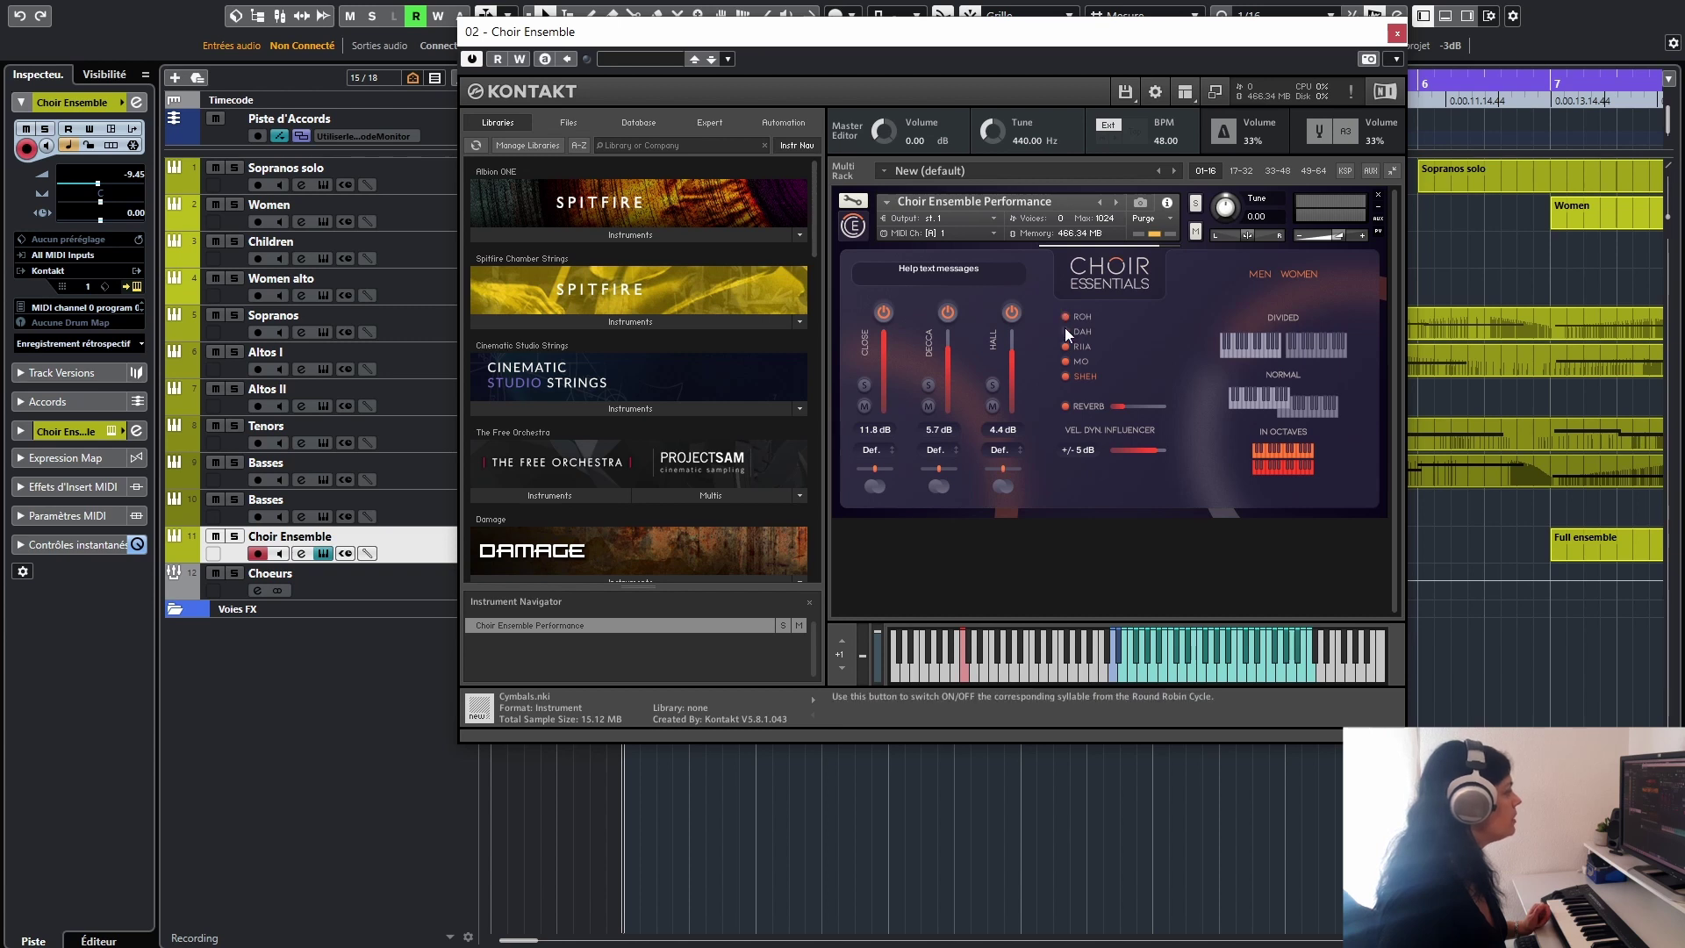
{"action": "left_click", "coordinate": [1065, 332]}
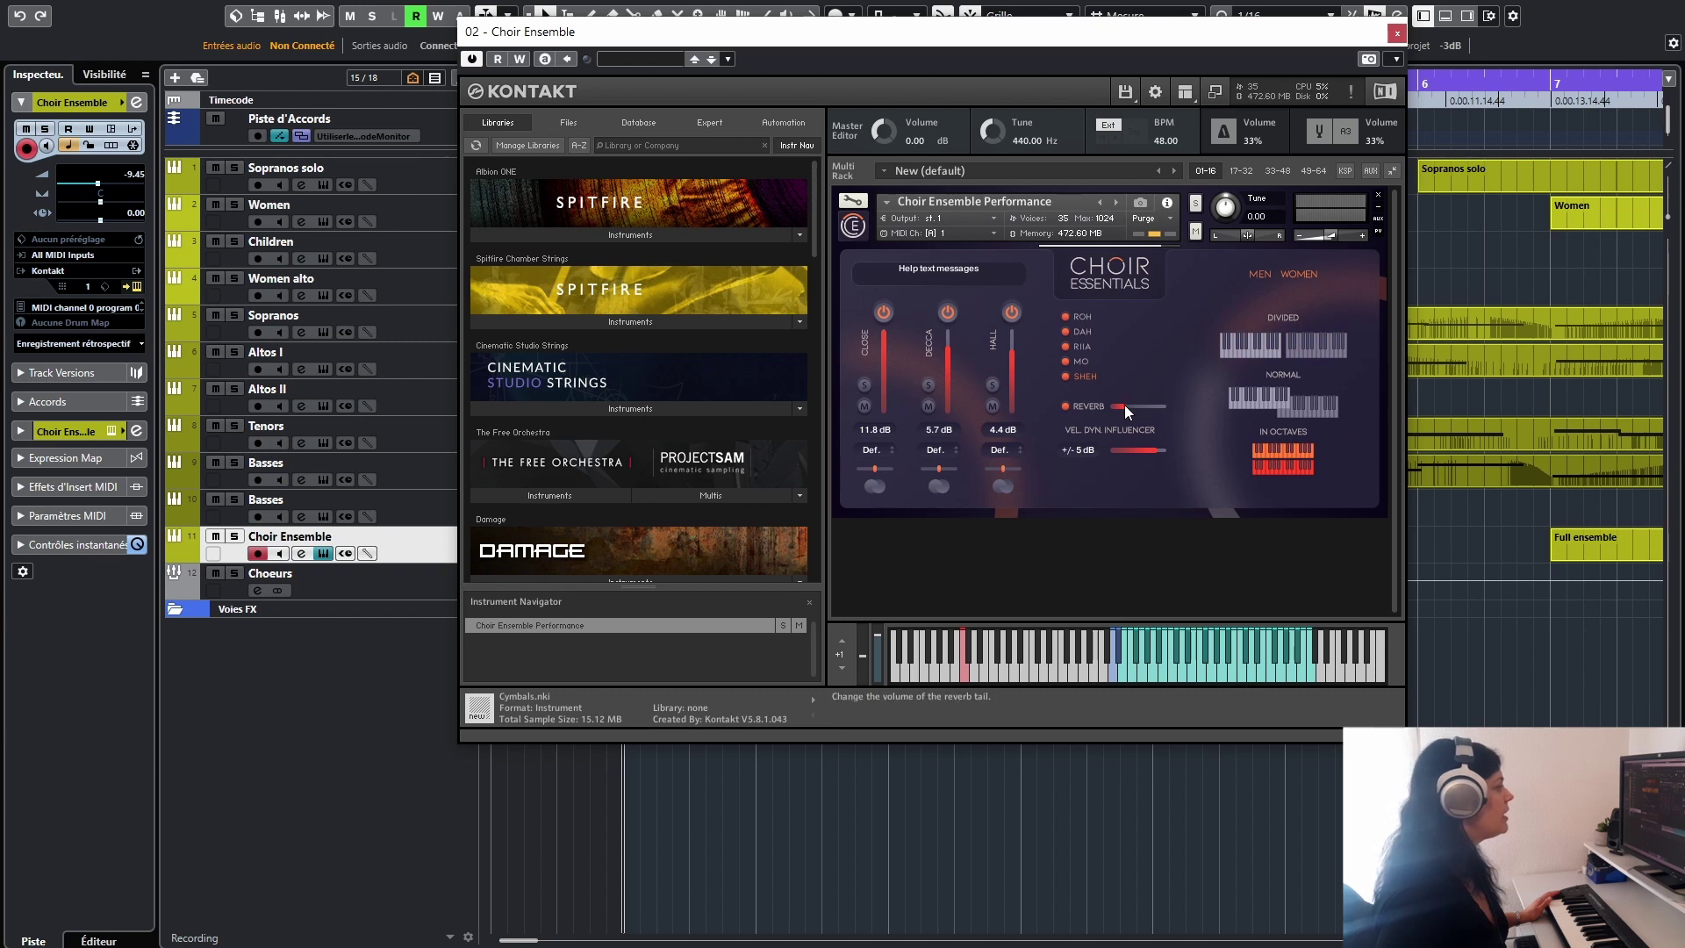
Step: Open the Choeurs group's channel settings, bypass its ValhallaRoom insert and bring the Choir Ensemble instrument window back over them
{"action": "left_click", "coordinate": [227, 597]}
{"action": "left_click", "coordinate": [257, 589]}
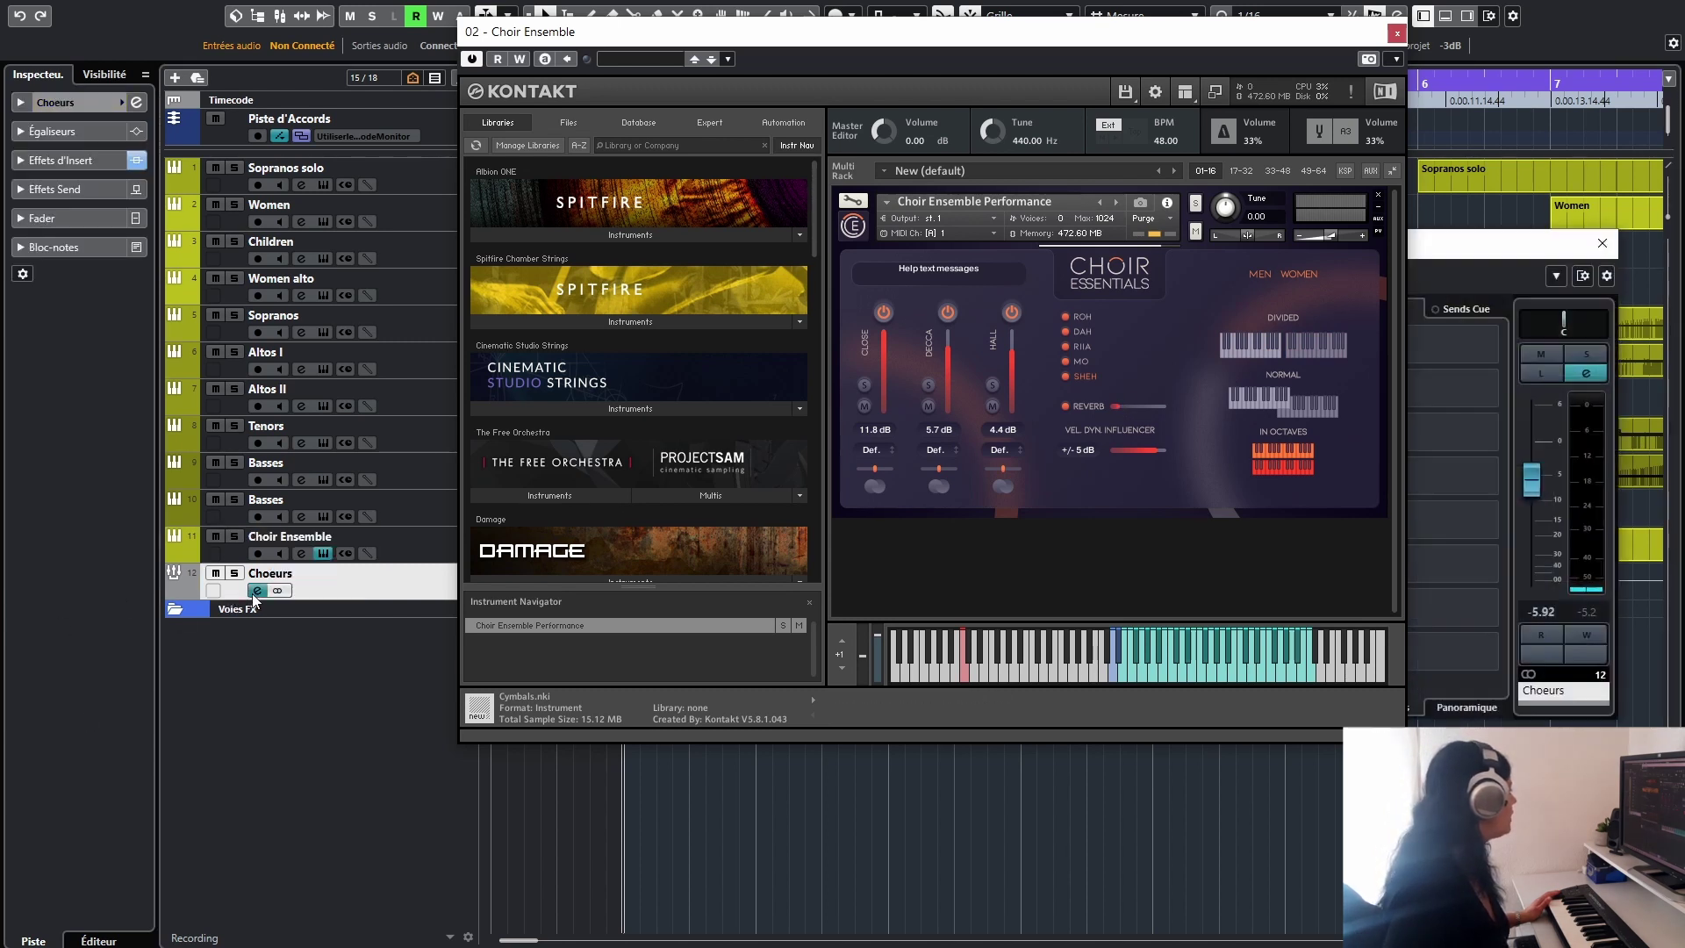
{"action": "left_click_drag", "start_coordinate": [614, 32], "coordinate": [190, 535]}
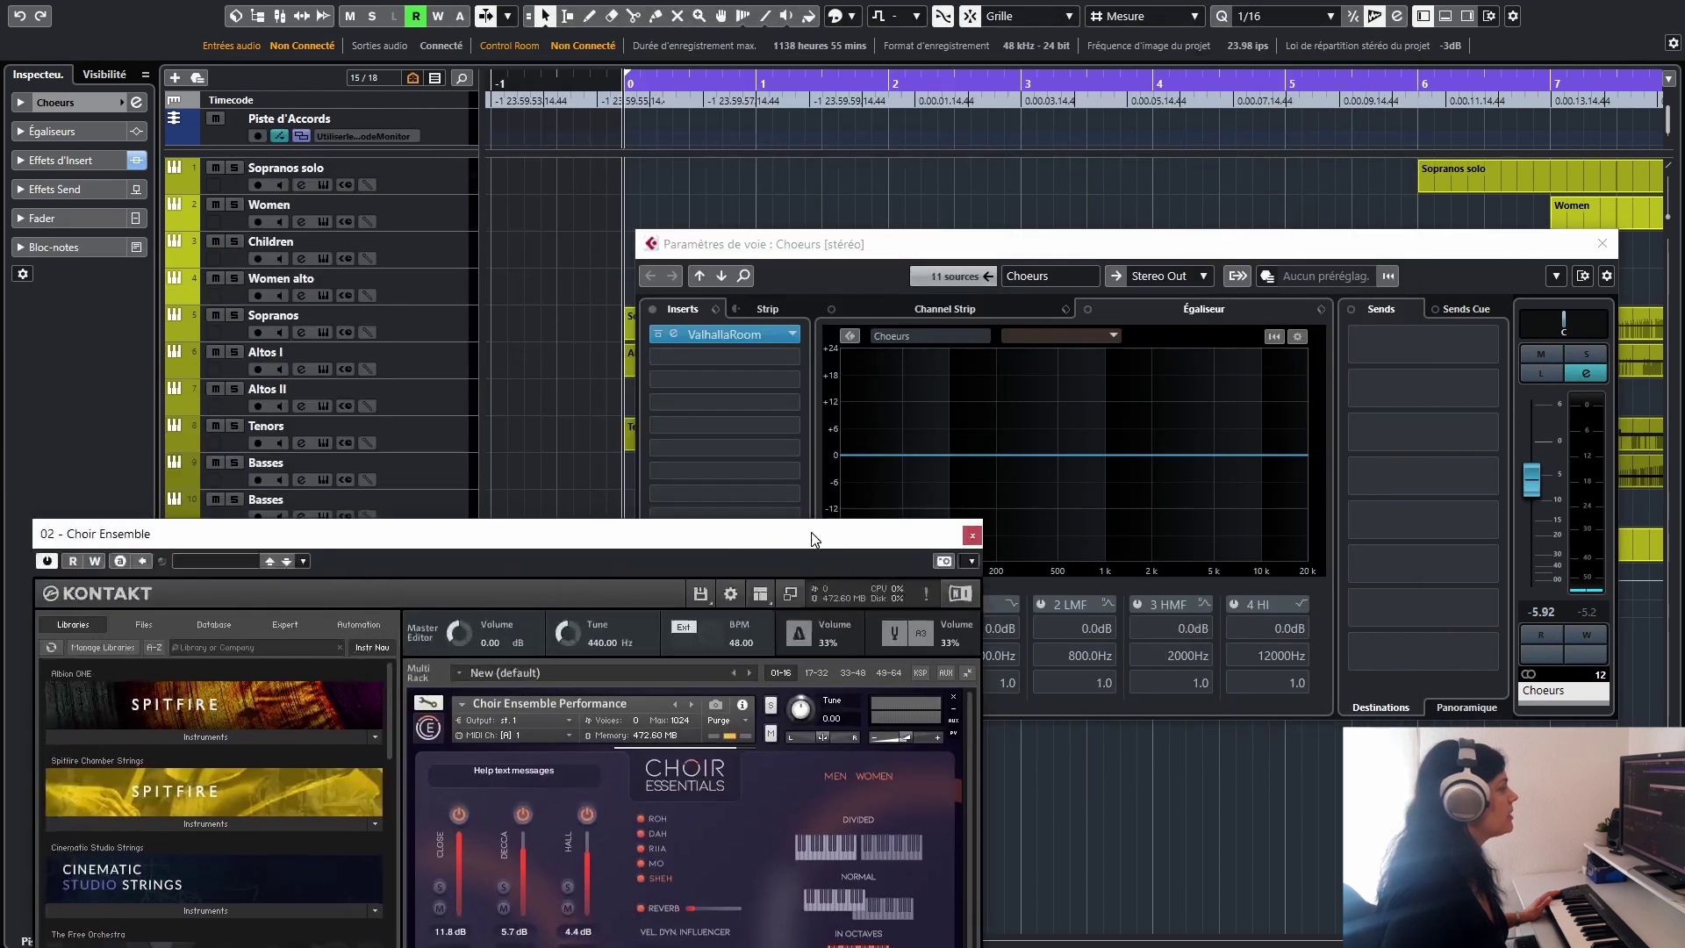
{"action": "left_click", "coordinate": [660, 334]}
{"action": "left_click_drag", "start_coordinate": [745, 535], "coordinate": [1316, 120]}
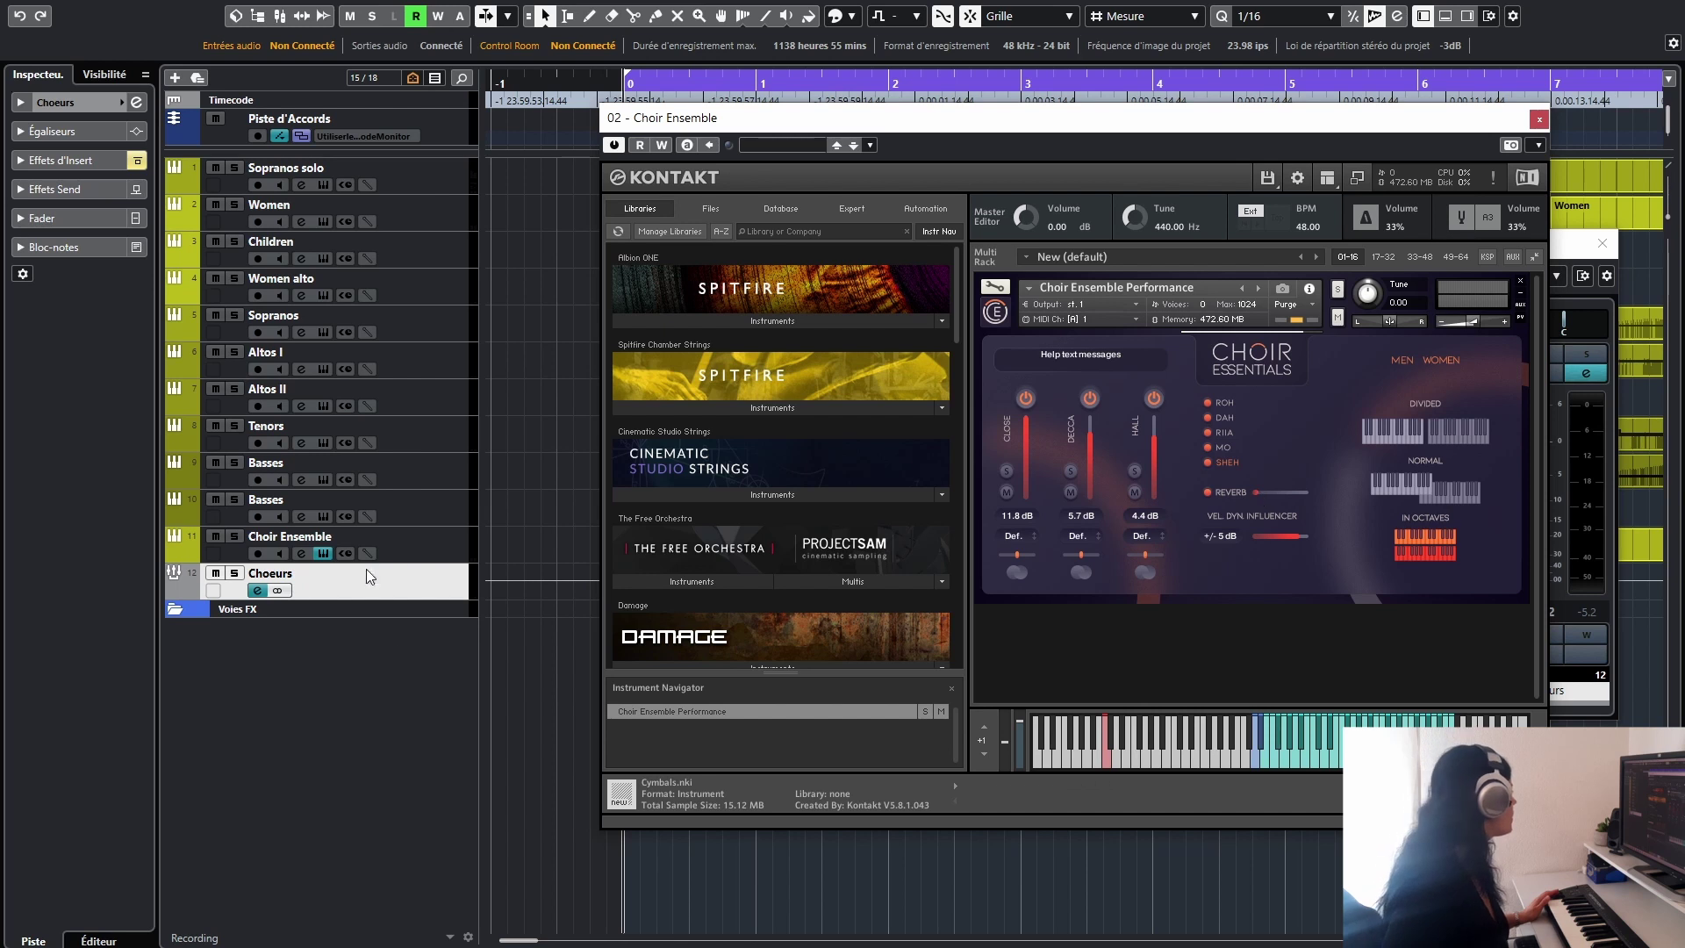
Step: Select the Choir Ensemble track and raise the patch's built-in reverb level to maximum
{"action": "left_click", "coordinate": [449, 538]}
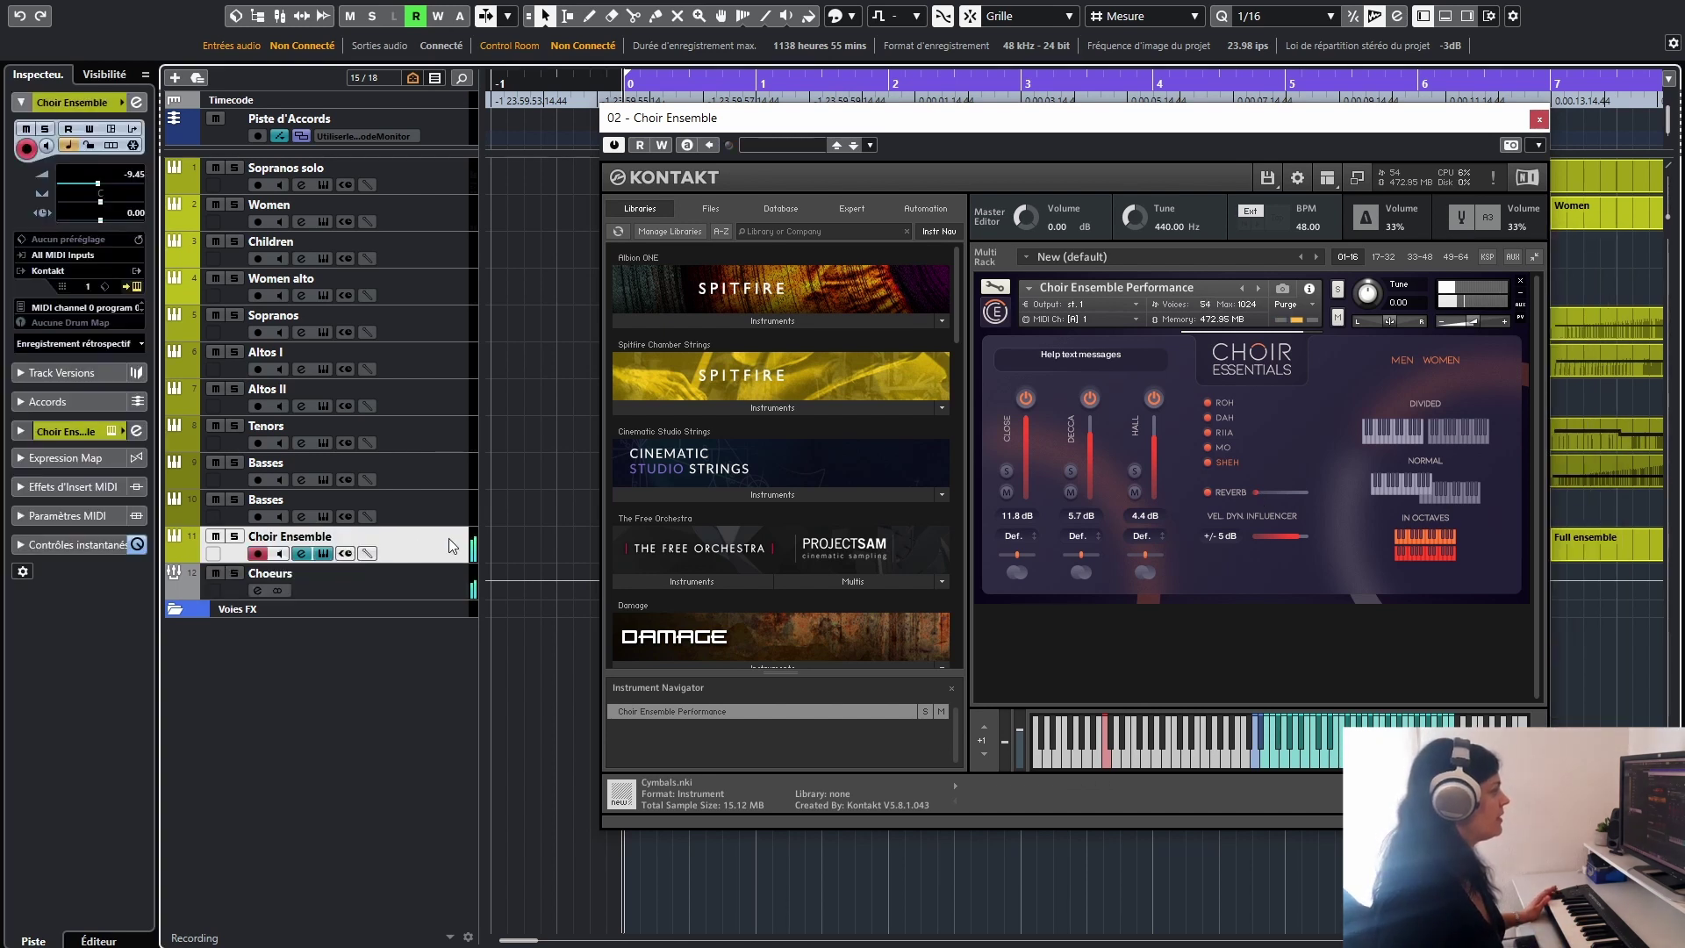
{"action": "left_click_drag", "start_coordinate": [1268, 493], "coordinate": [1324, 495]}
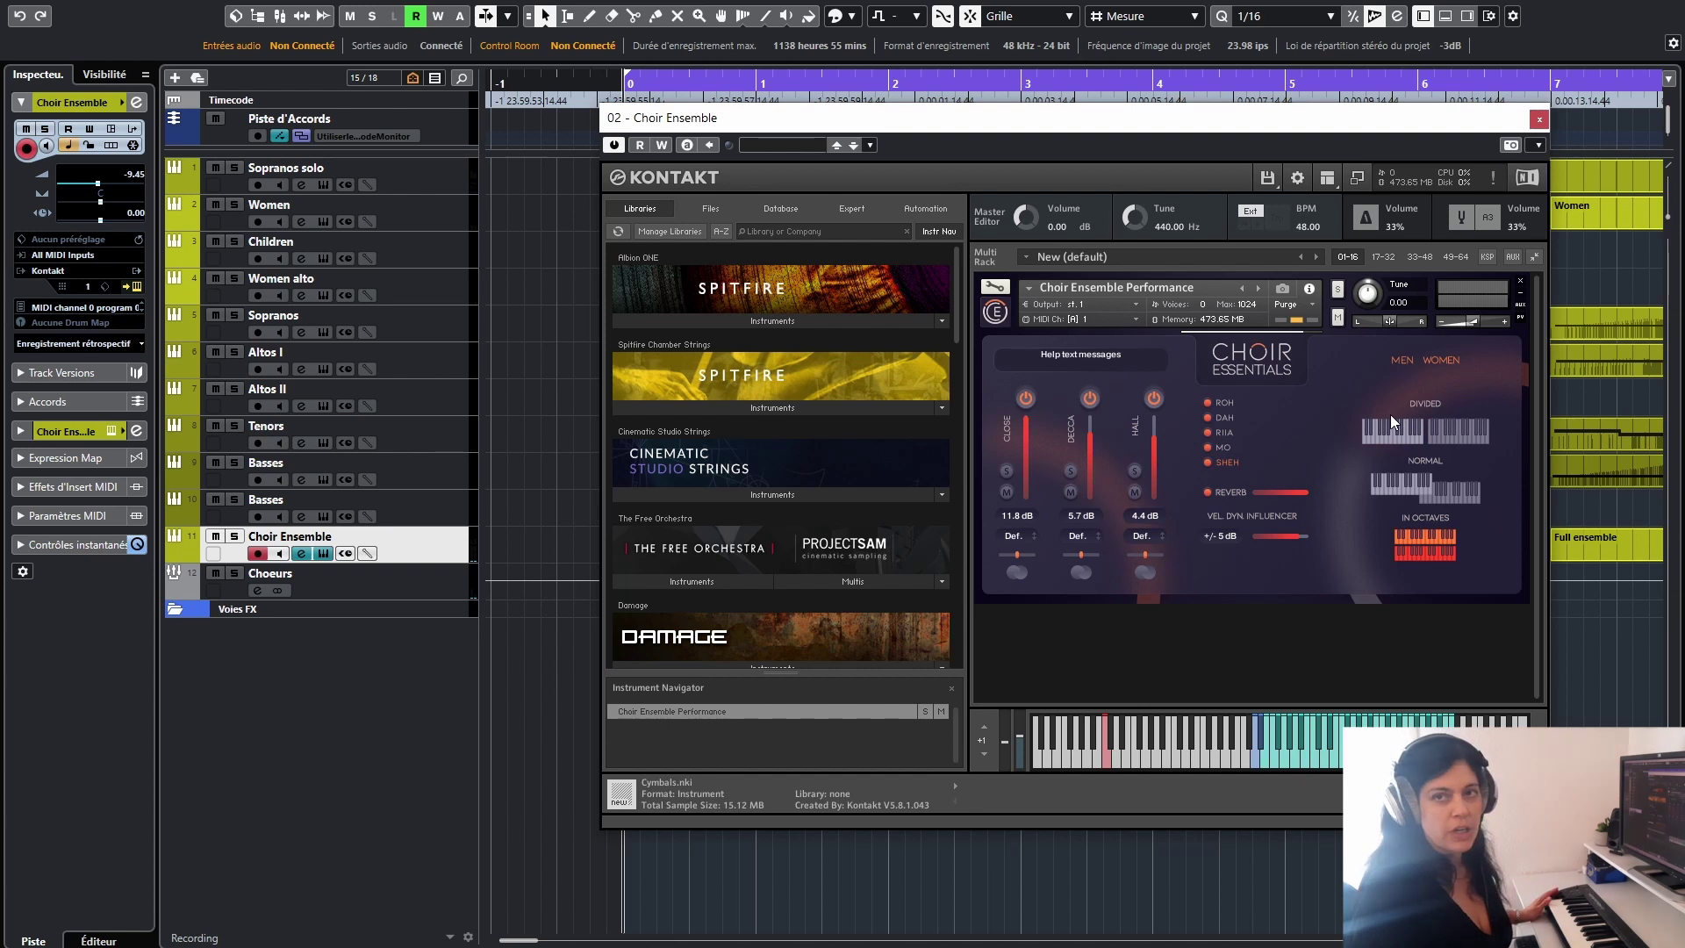
{"action": "left_click_drag", "start_coordinate": [1141, 118], "coordinate": [1030, 90]}
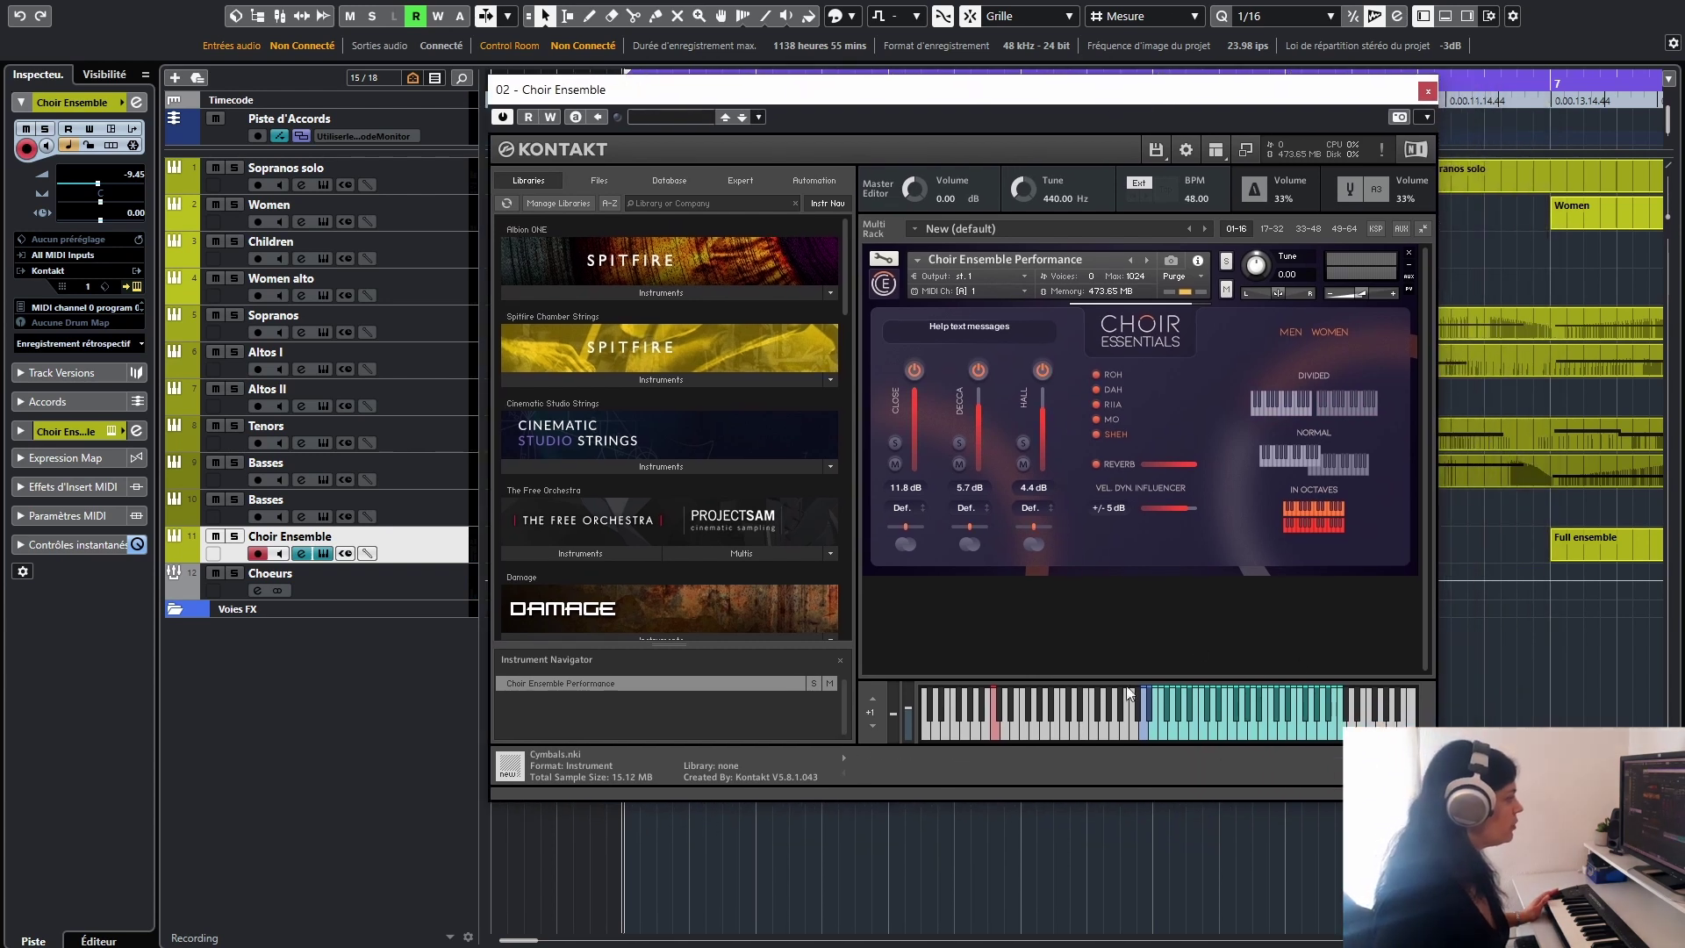
Step: Audition the Normal and Divided keyboard layouts of the choir ensemble, go back to In Octaves and close the instrument
{"action": "left_click", "coordinate": [1321, 456]}
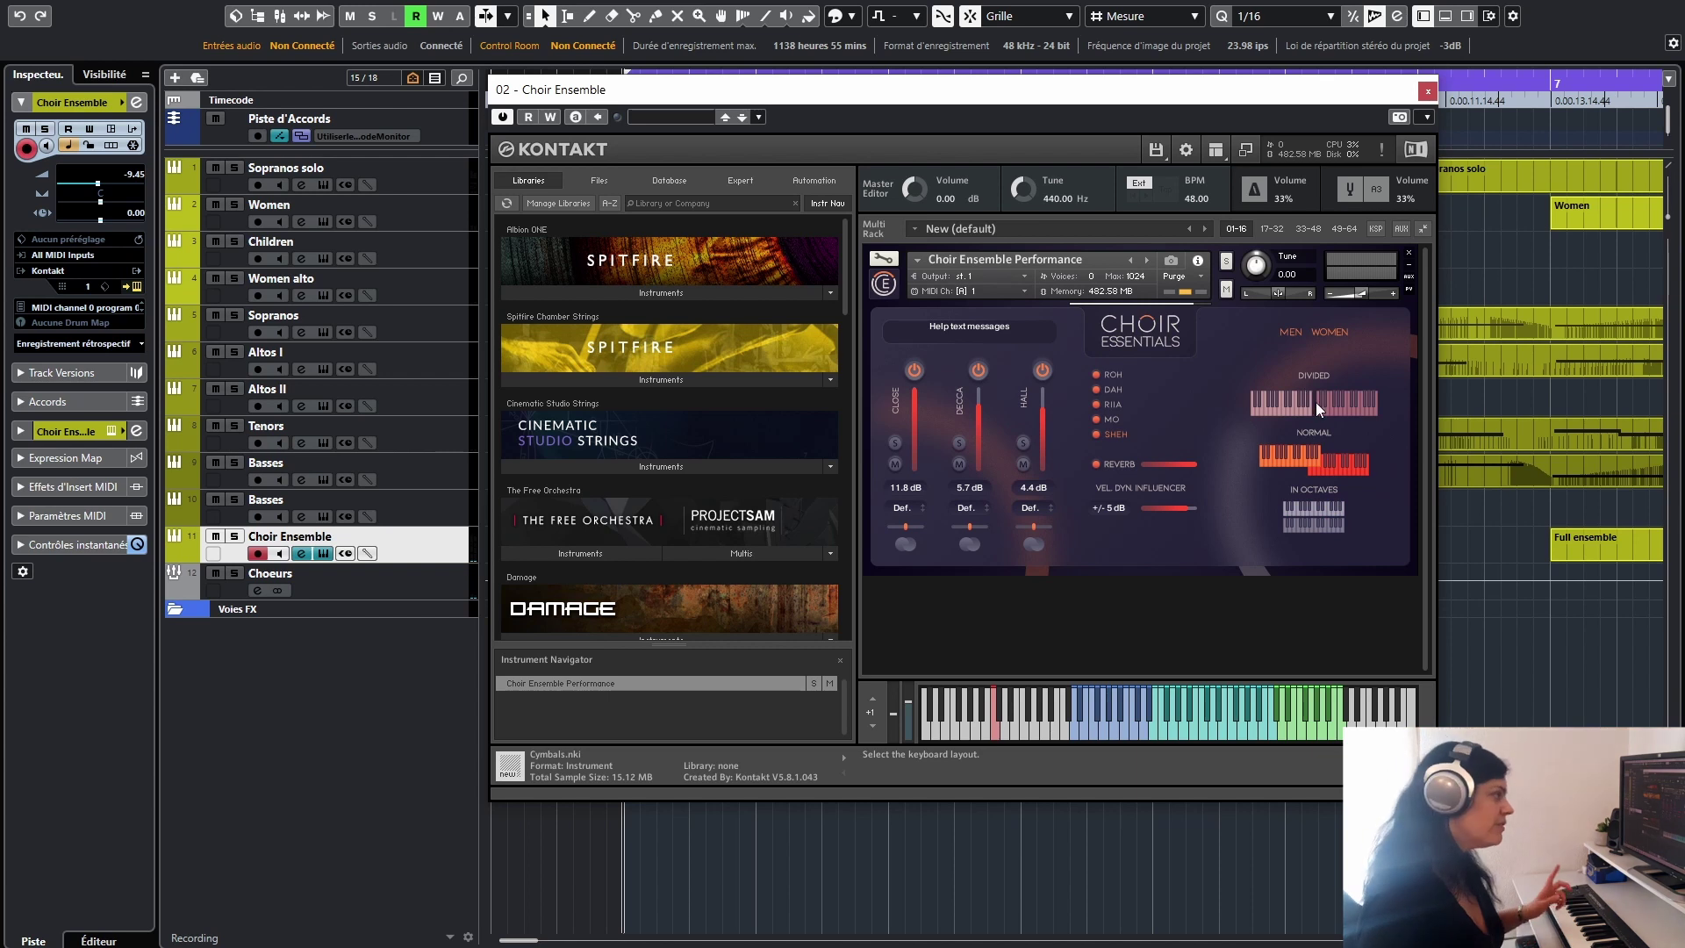
{"action": "left_click", "coordinate": [1341, 398]}
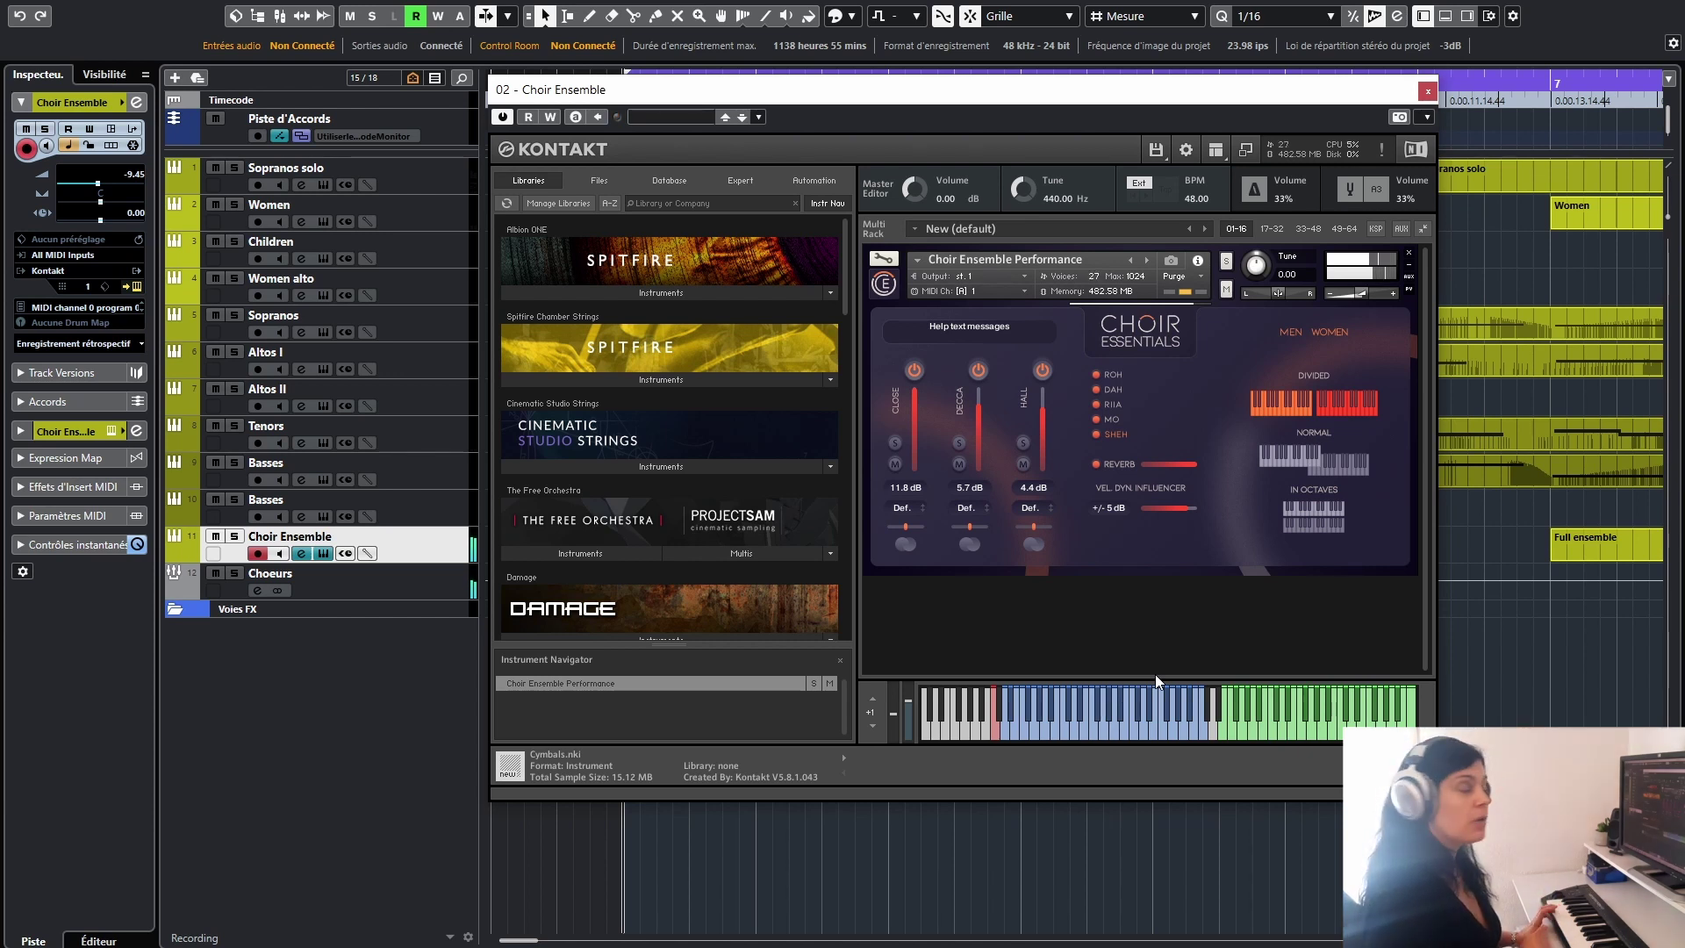
{"action": "left_click", "coordinate": [1314, 523]}
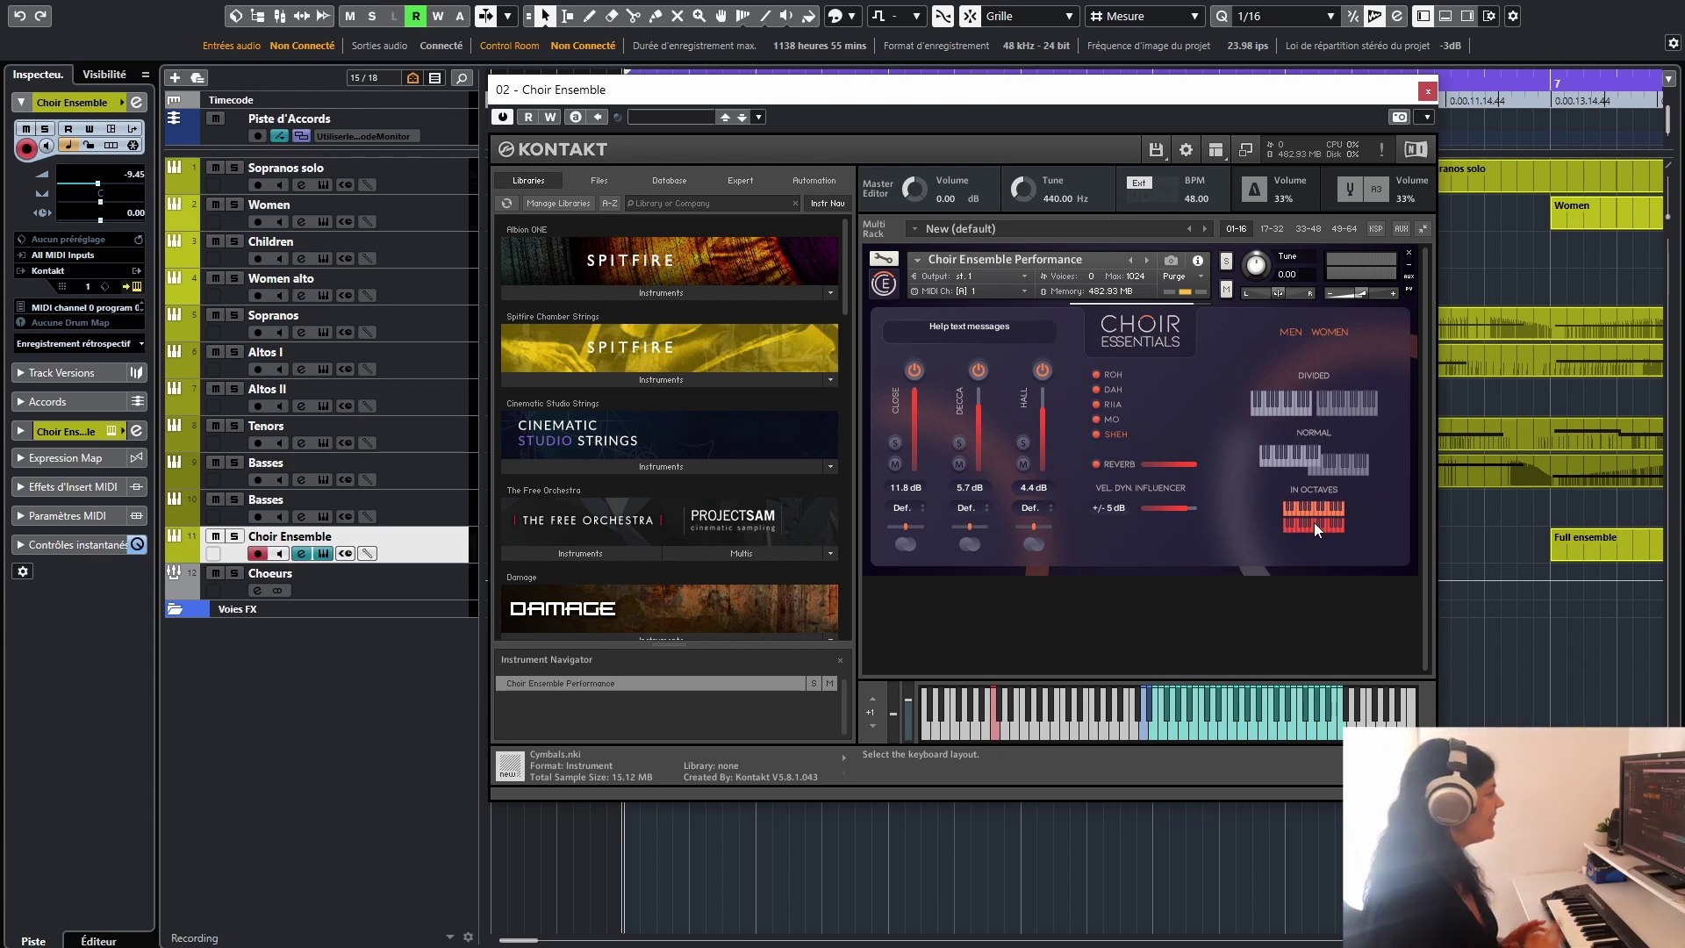
{"action": "left_click", "coordinate": [1428, 92]}
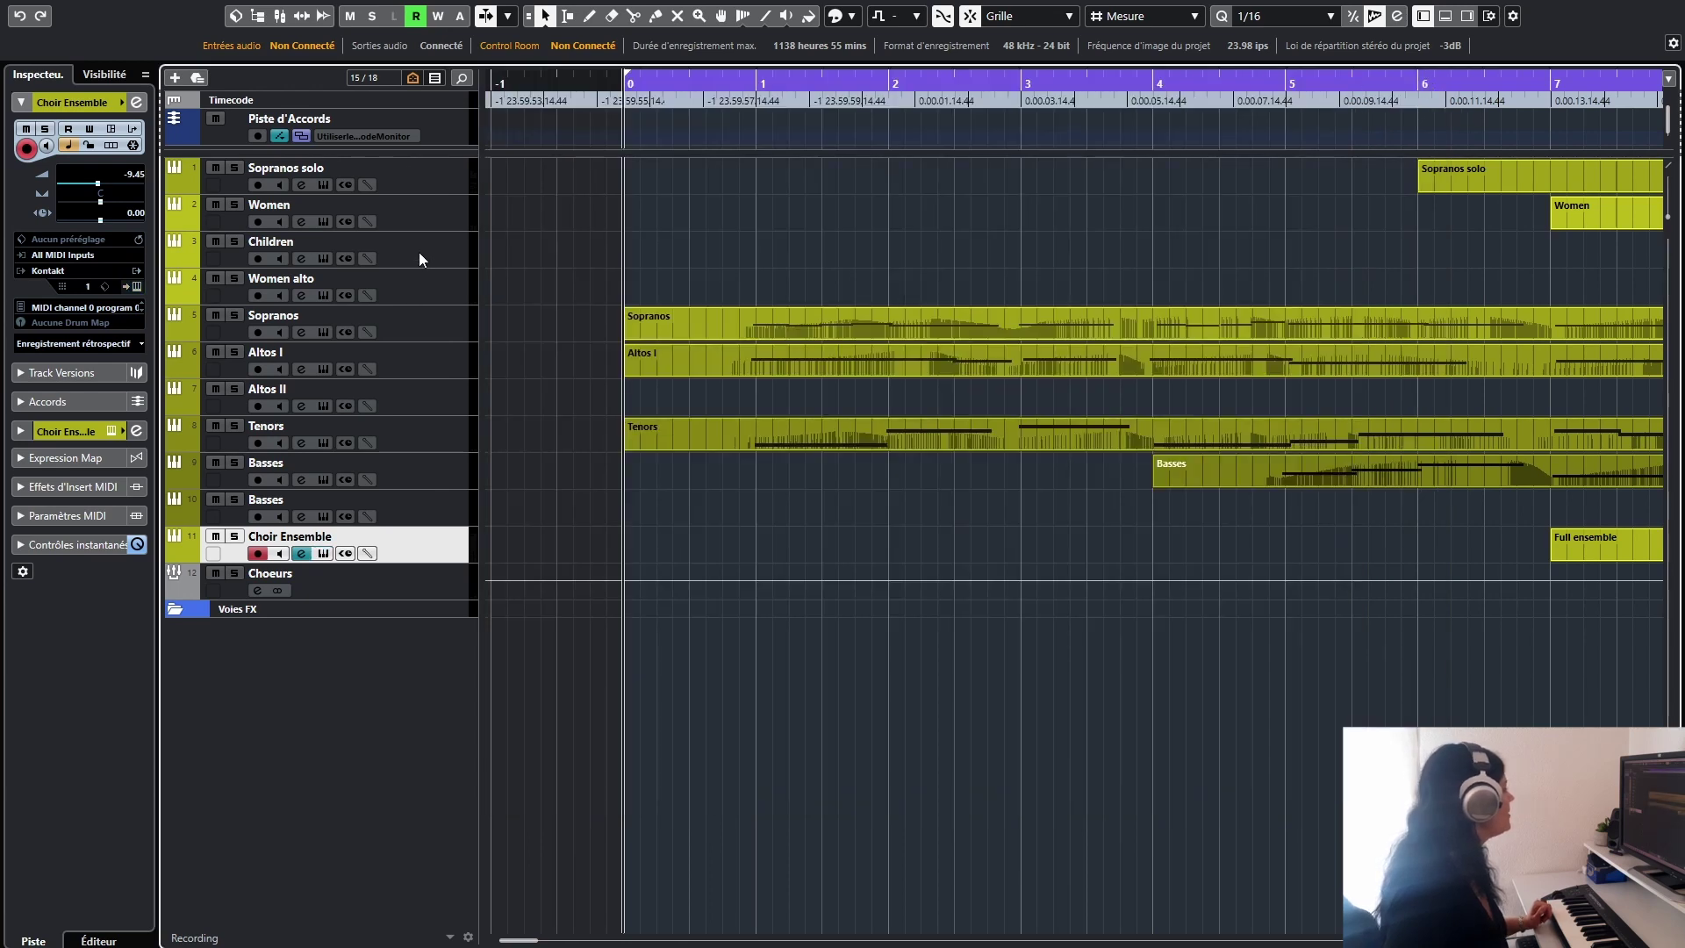
Step: Open the Women track's instrument to examine the Women Performance patch, and close it without removing or saving the patch
{"action": "left_click", "coordinate": [425, 200]}
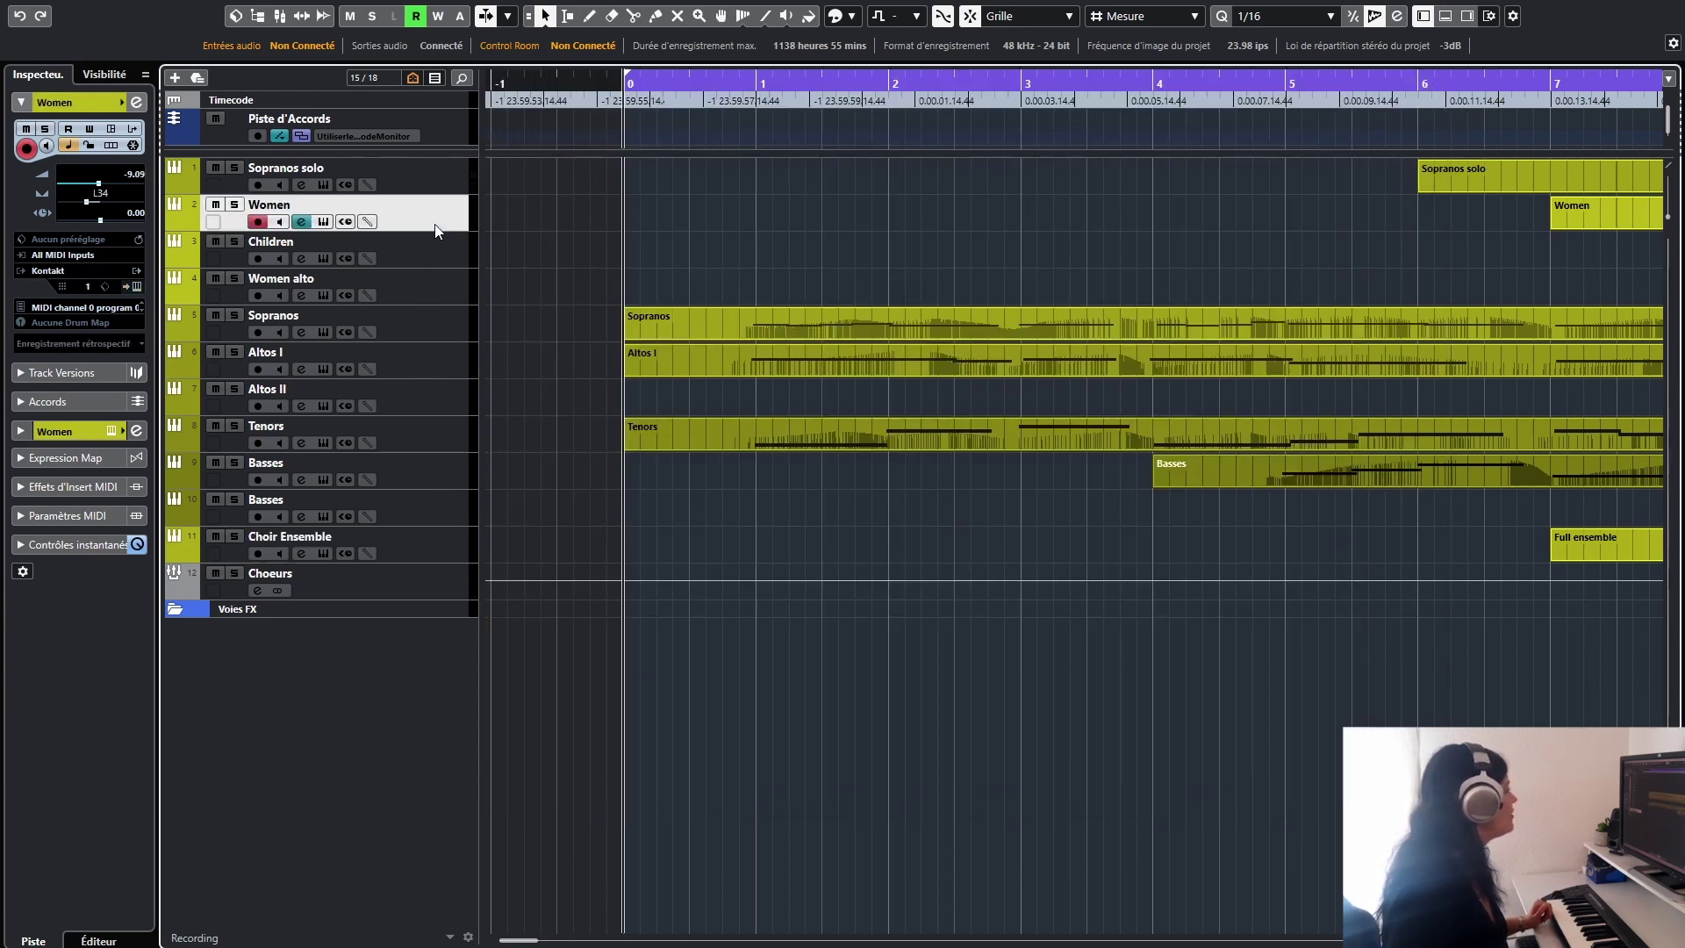
{"action": "left_click", "coordinate": [323, 222]}
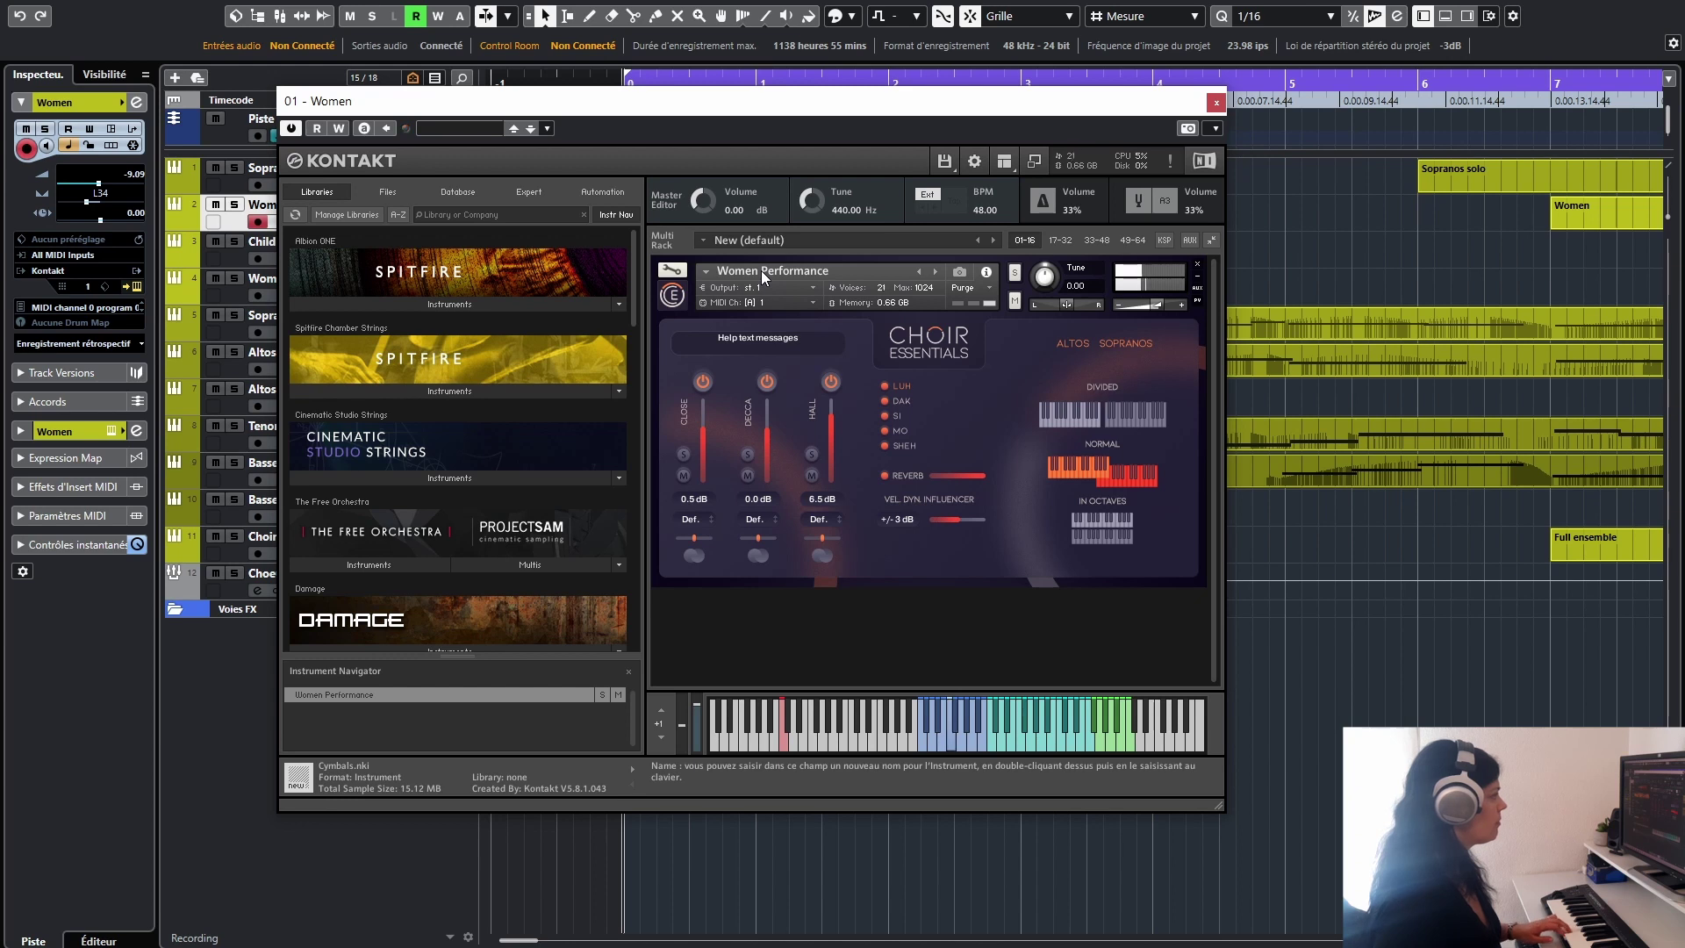
{"action": "left_click", "coordinate": [1195, 265]}
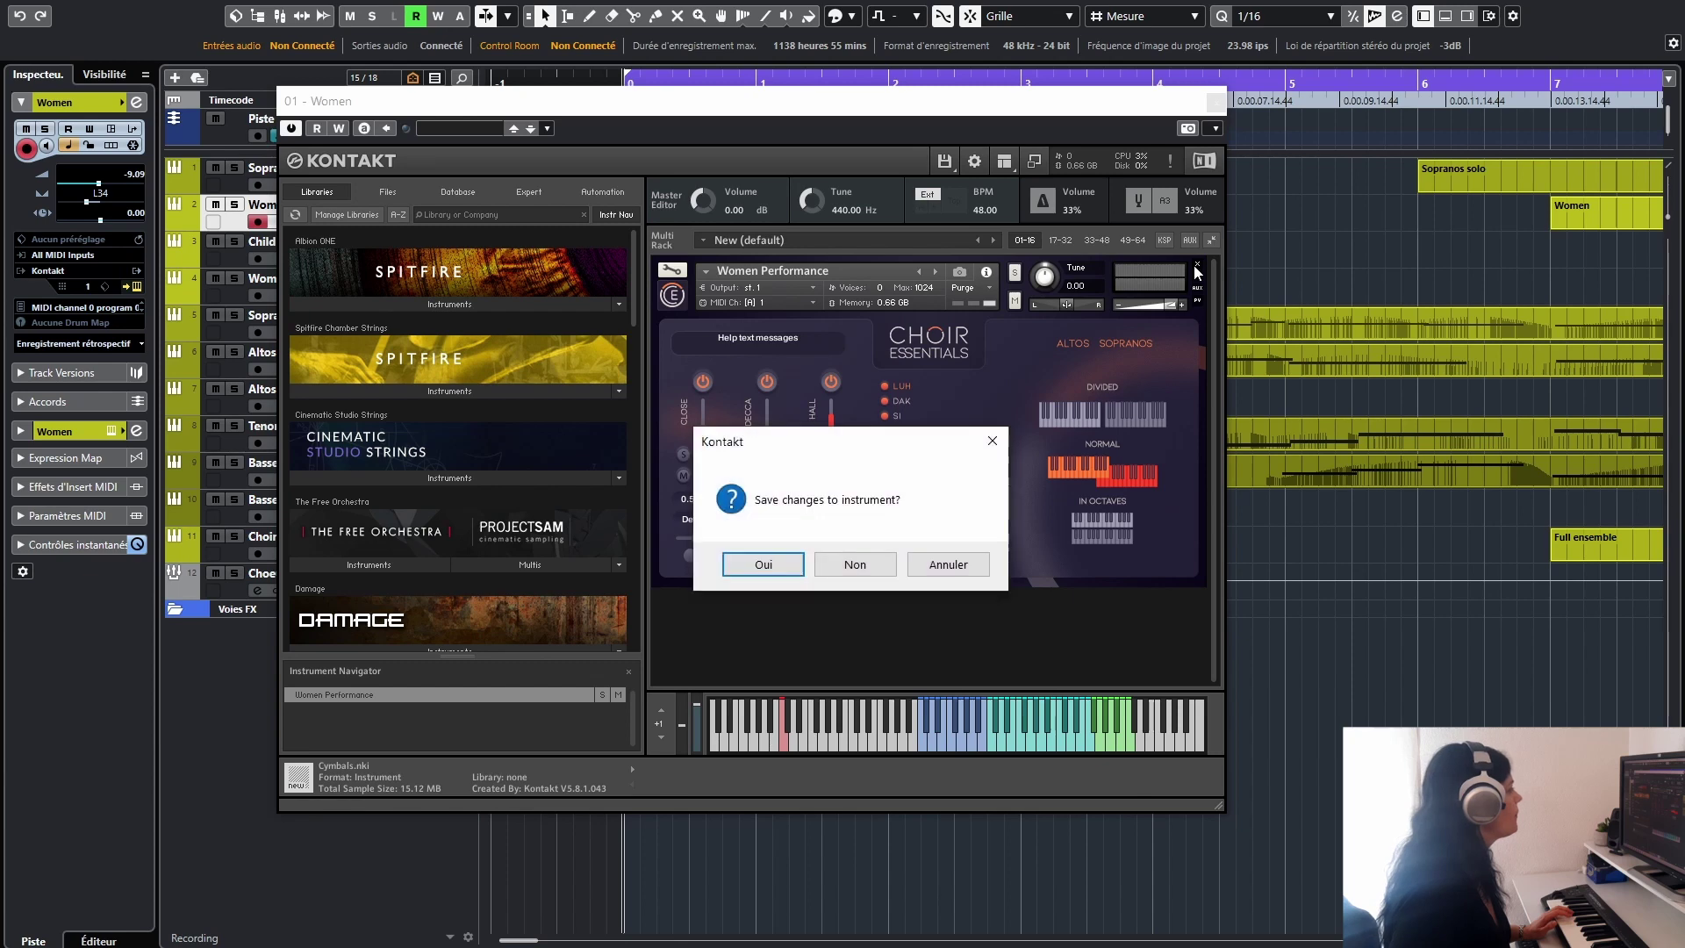
{"action": "left_click", "coordinate": [948, 564]}
{"action": "left_click", "coordinate": [1214, 102]}
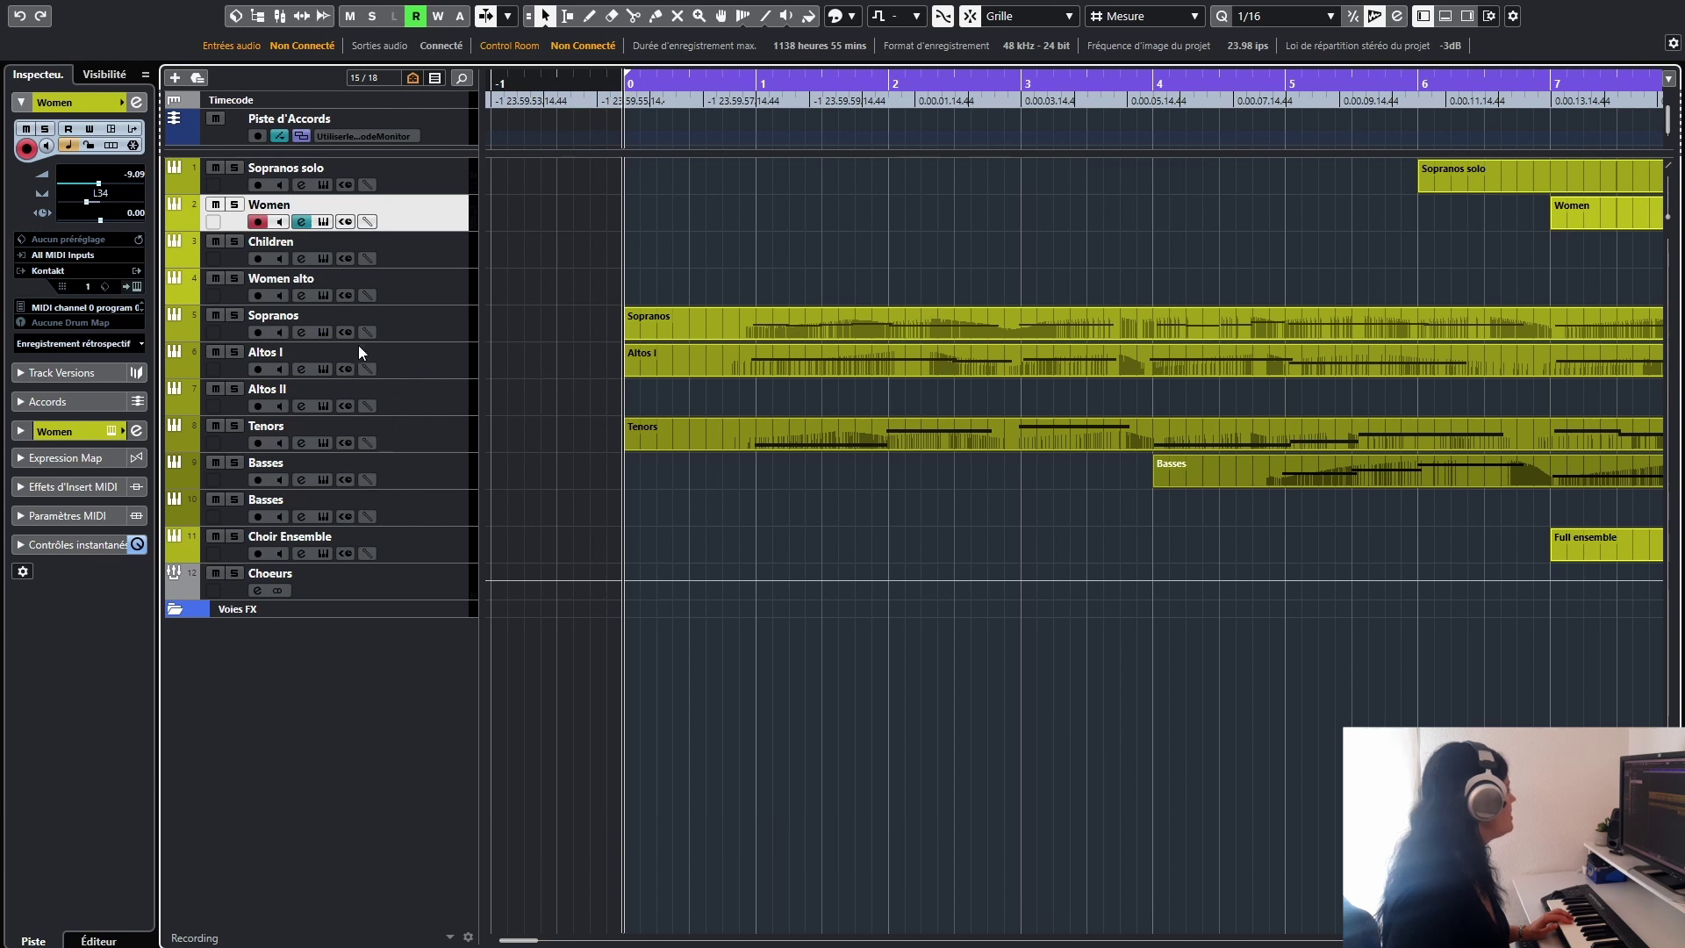
Step: Open the Children track's instrument to examine the Children Performance patch, and close it again
{"action": "left_click", "coordinate": [437, 254]}
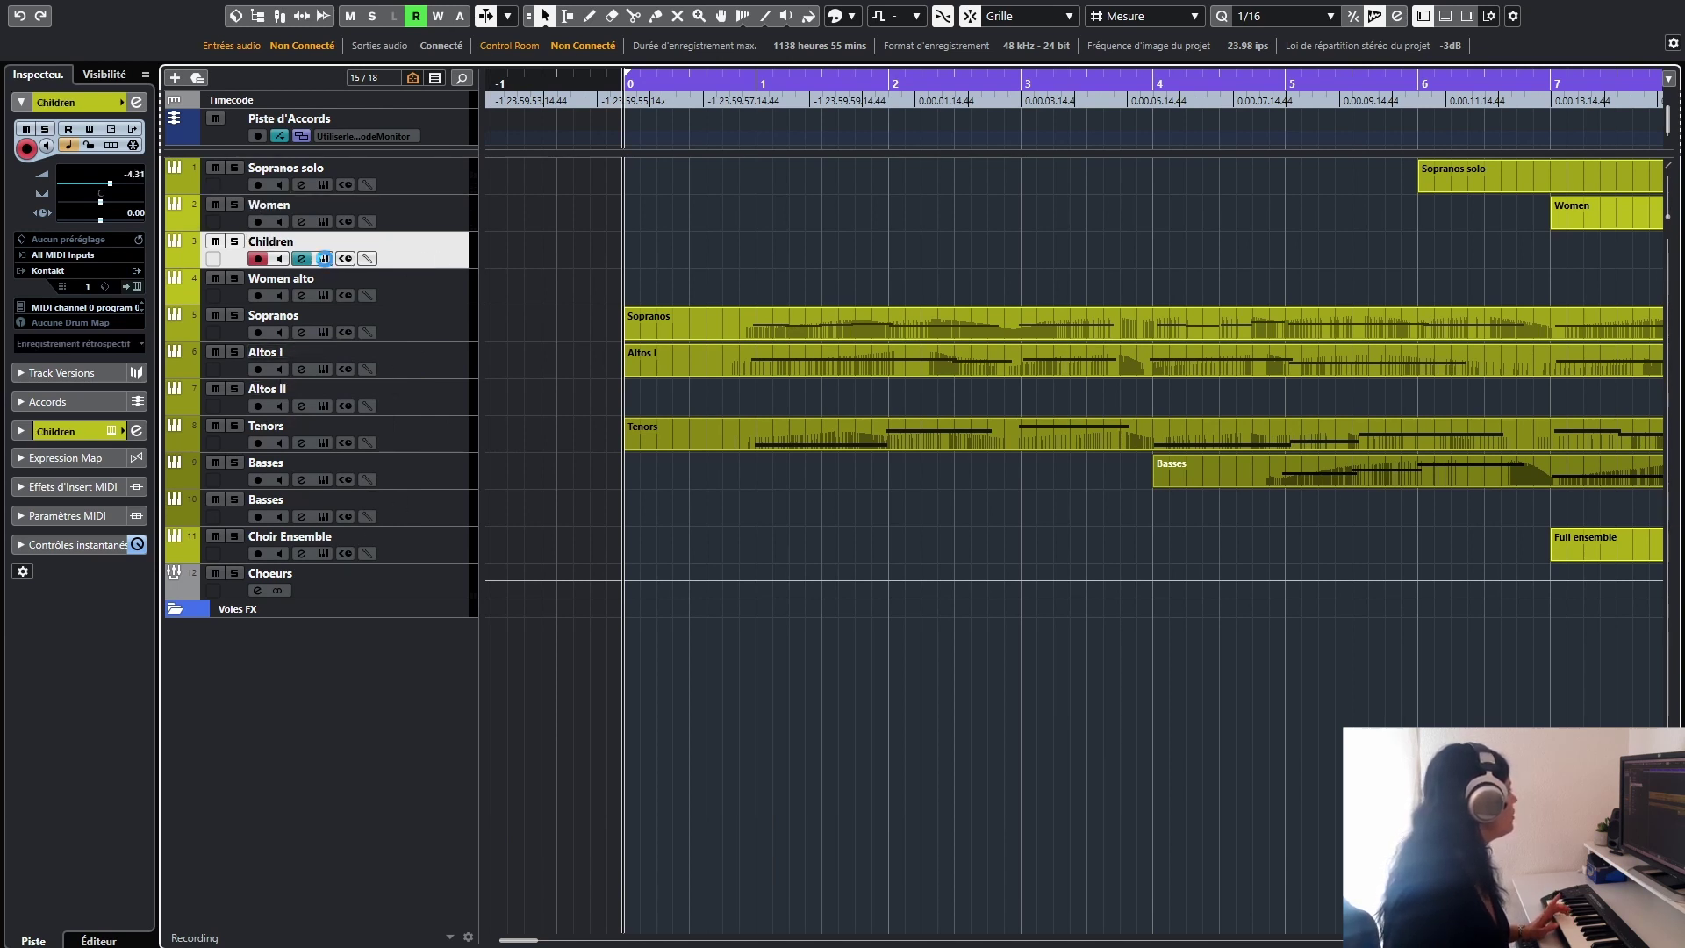
{"action": "left_click", "coordinate": [323, 259]}
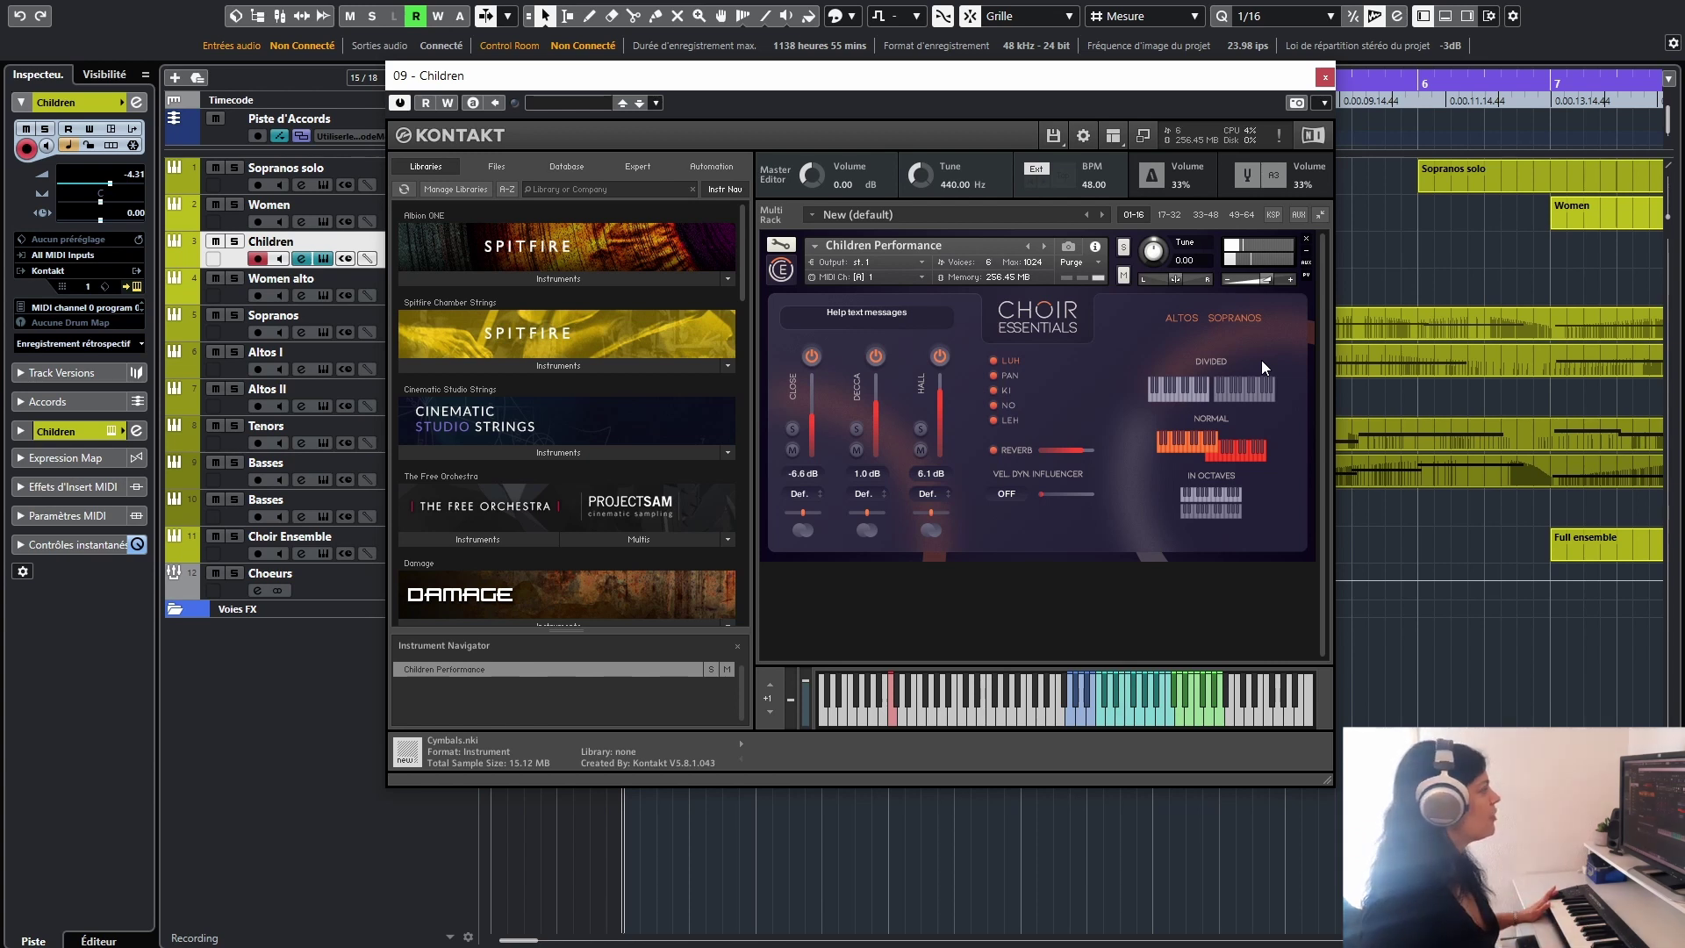
{"action": "left_click", "coordinate": [1325, 81]}
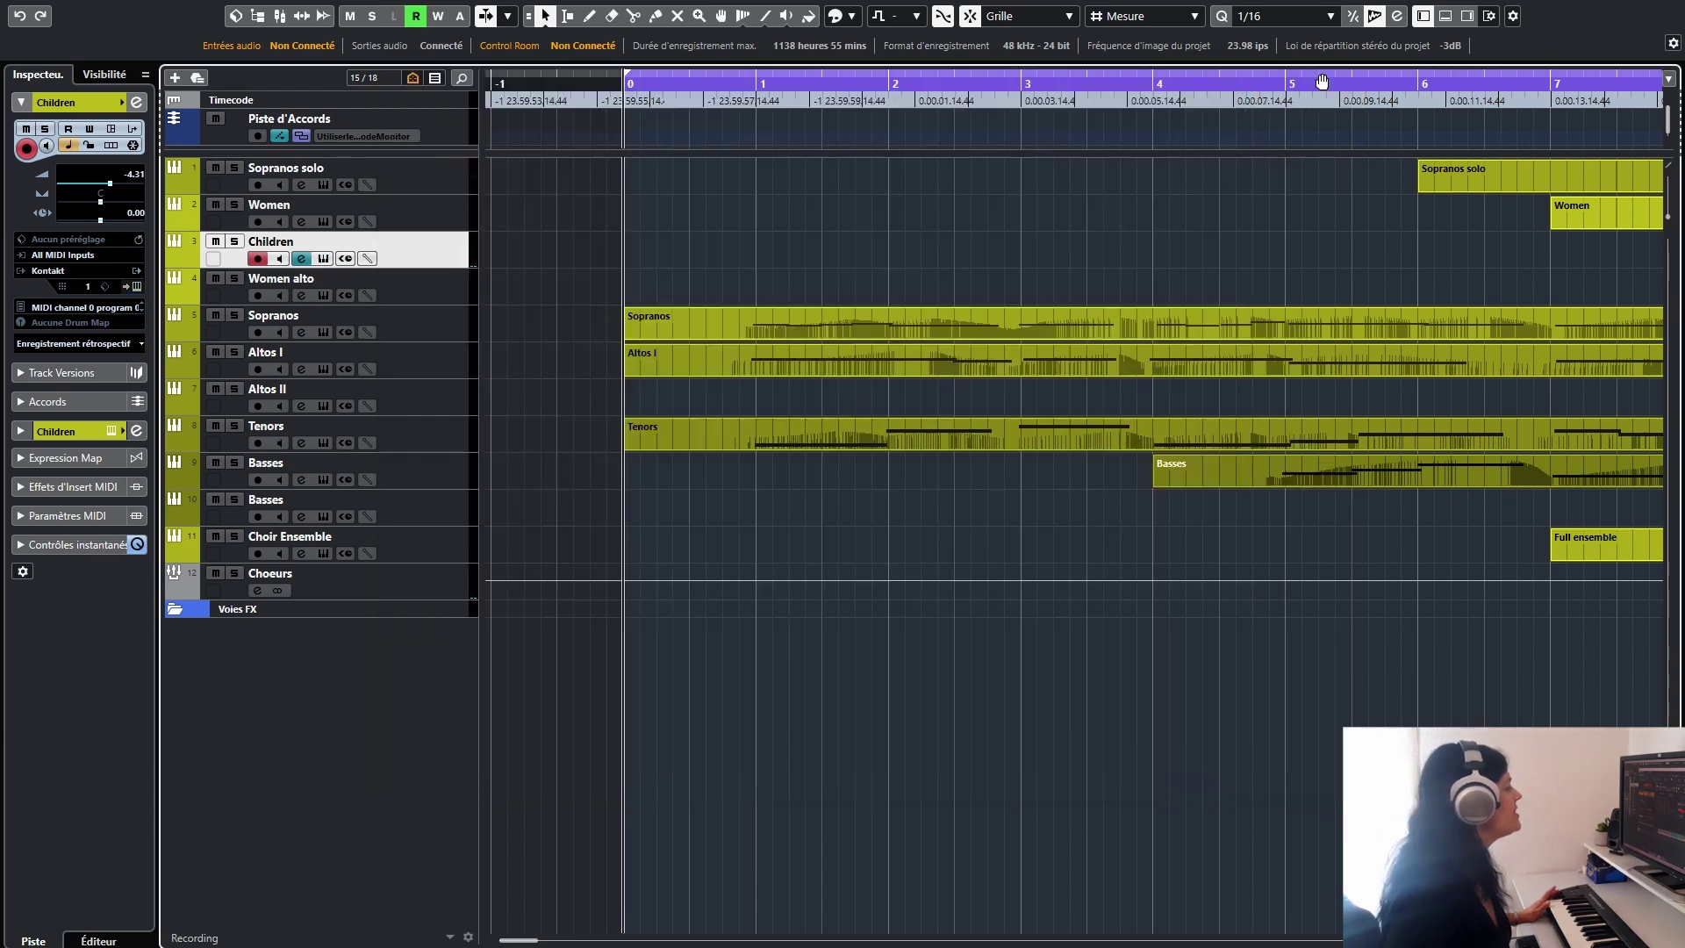
Step: Open the Sopranos solo track's instrument and list the patches in the Choir Essentials Legato folder
{"action": "left_click", "coordinate": [421, 182]}
{"action": "left_click", "coordinate": [323, 184]}
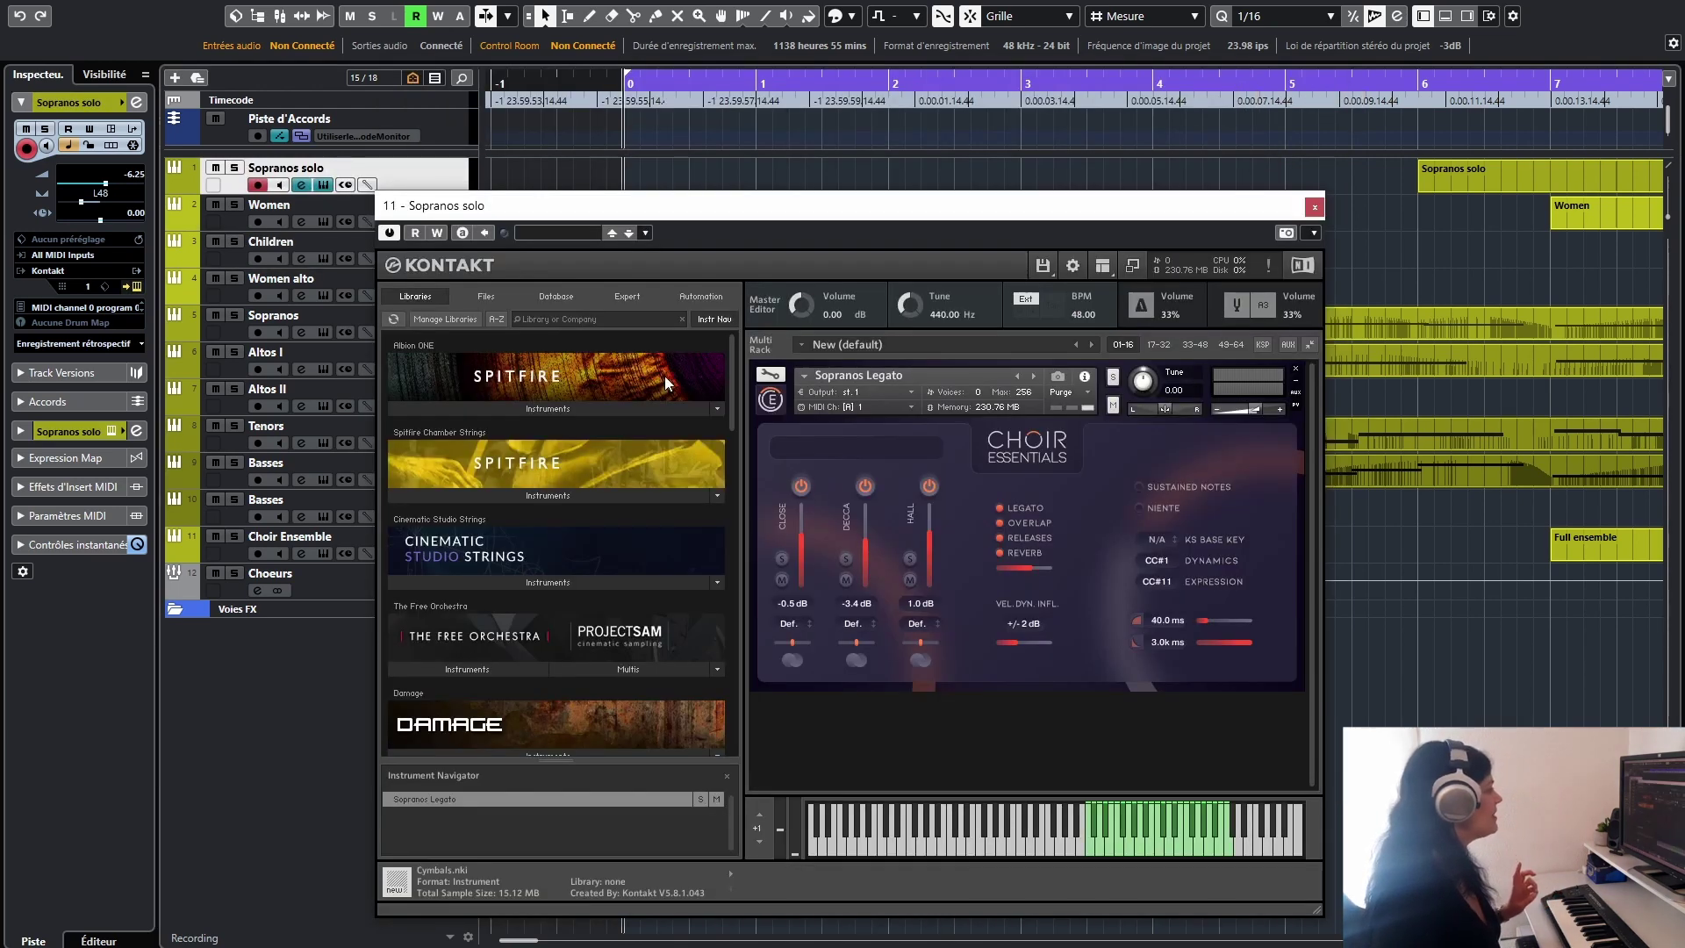
{"action": "left_click_drag", "start_coordinate": [732, 419], "coordinate": [730, 724]}
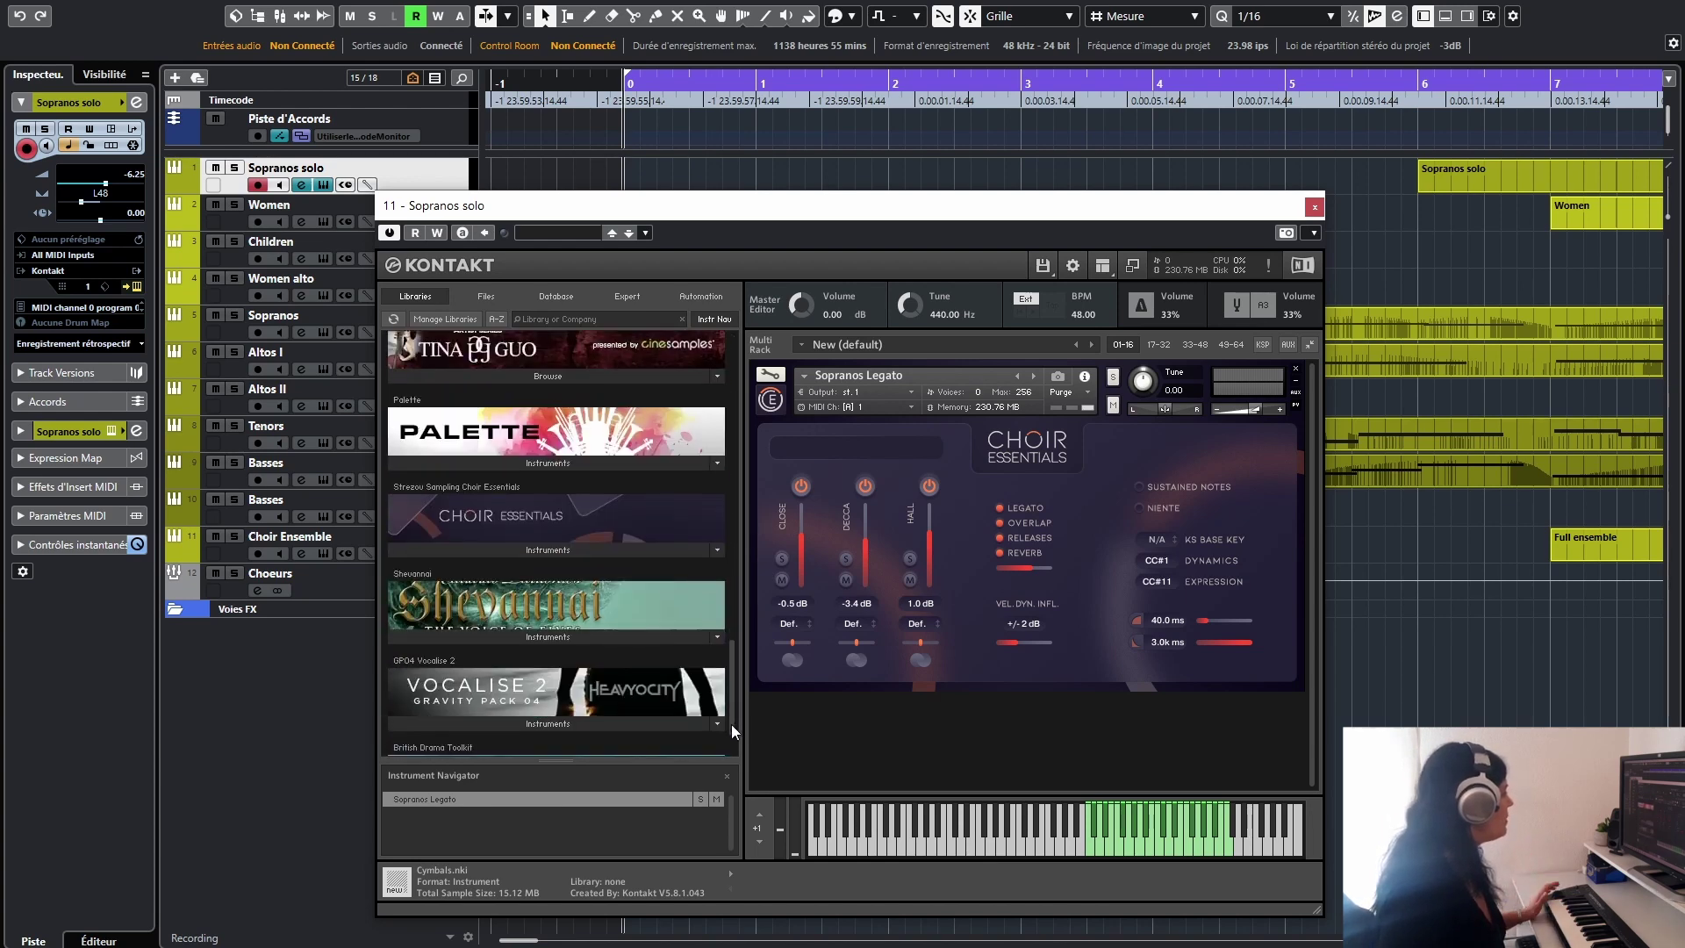
{"action": "left_click", "coordinate": [550, 550]}
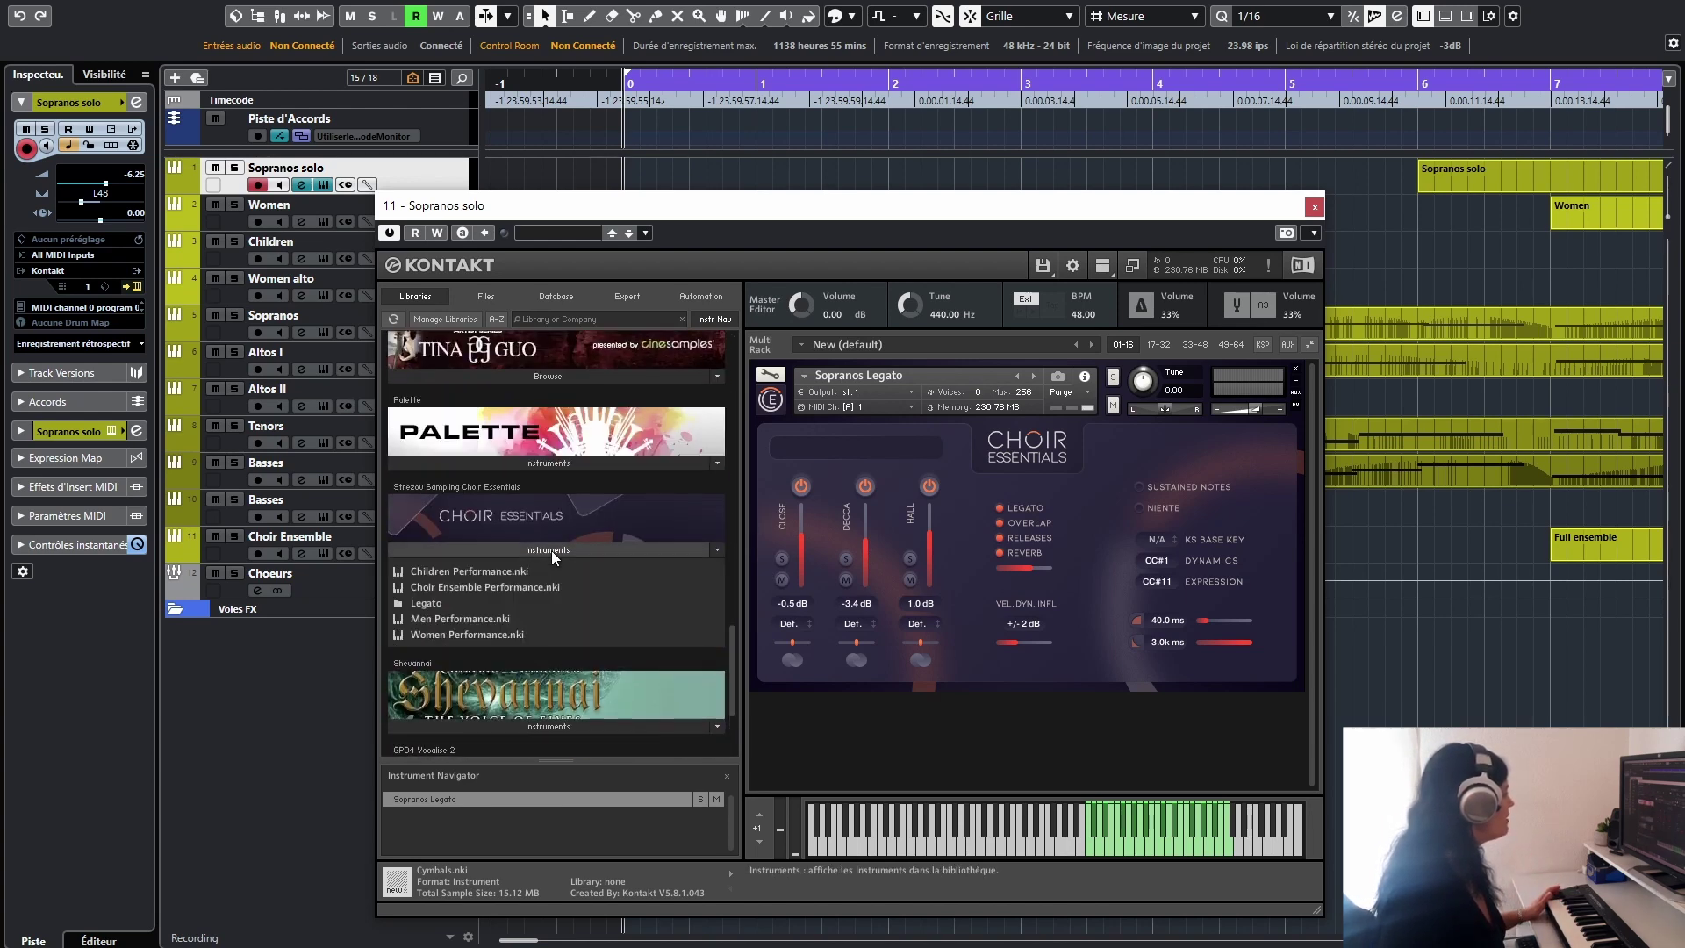
{"action": "left_click", "coordinate": [421, 602]}
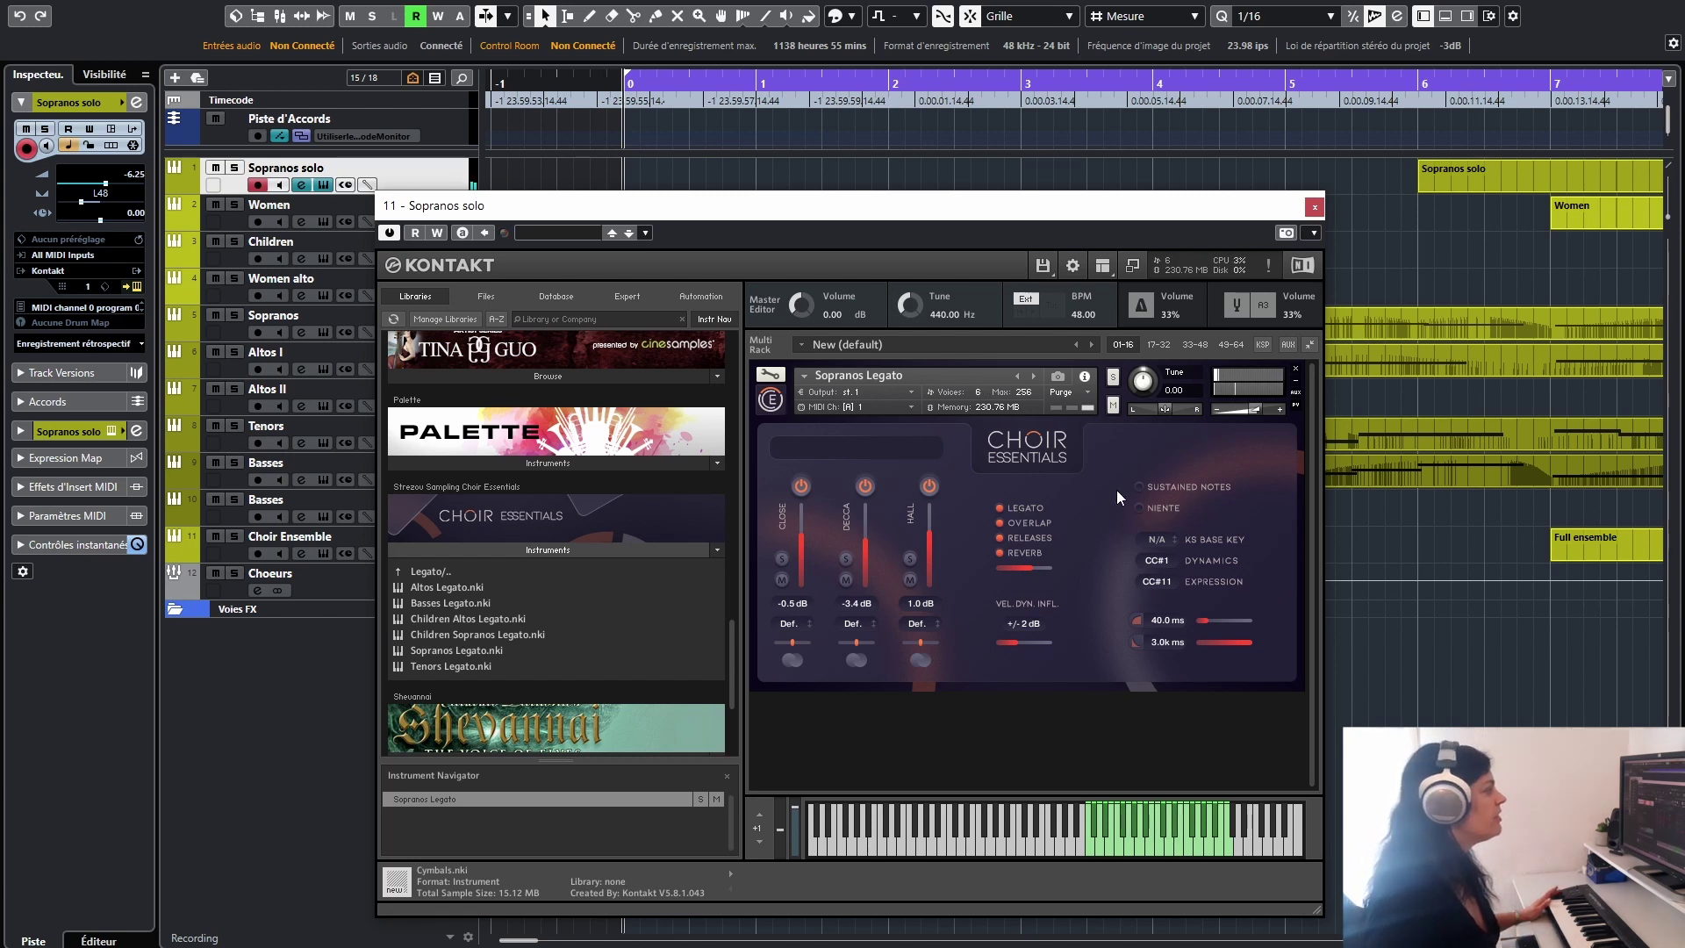
Step: Compare the Sopranos Legato patch with legato off and on, and enable Sustained Notes
{"action": "mouse_move", "coordinate": [1265, 407]}
{"action": "left_click", "coordinate": [1001, 506]}
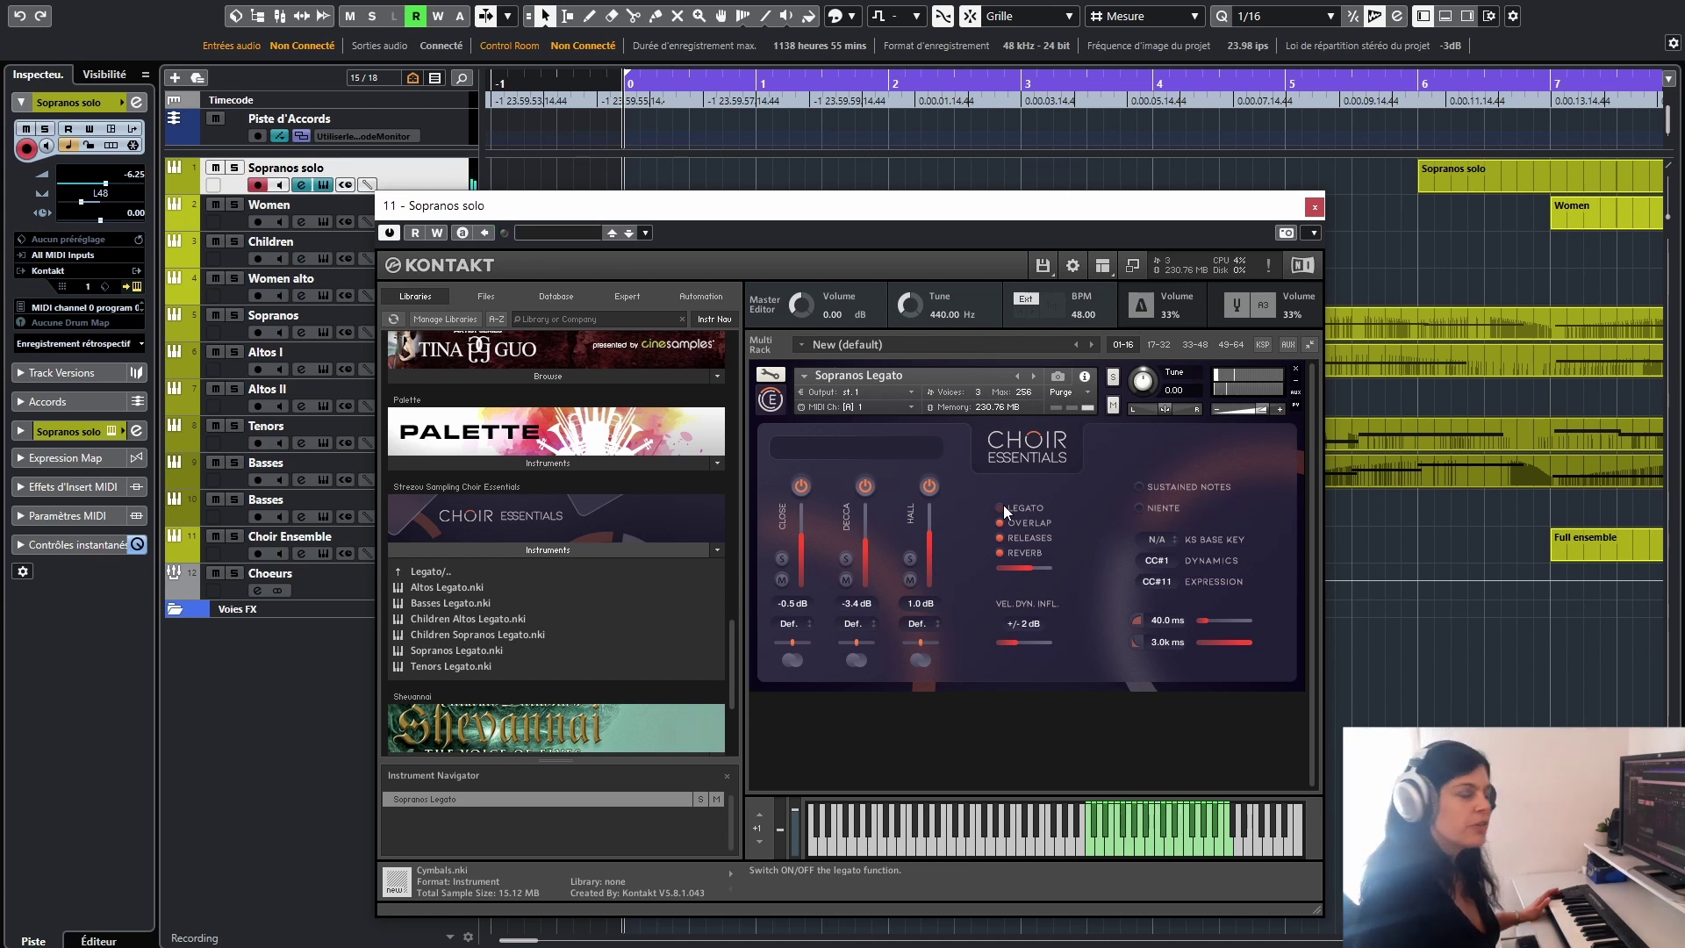
{"action": "left_click", "coordinate": [998, 508]}
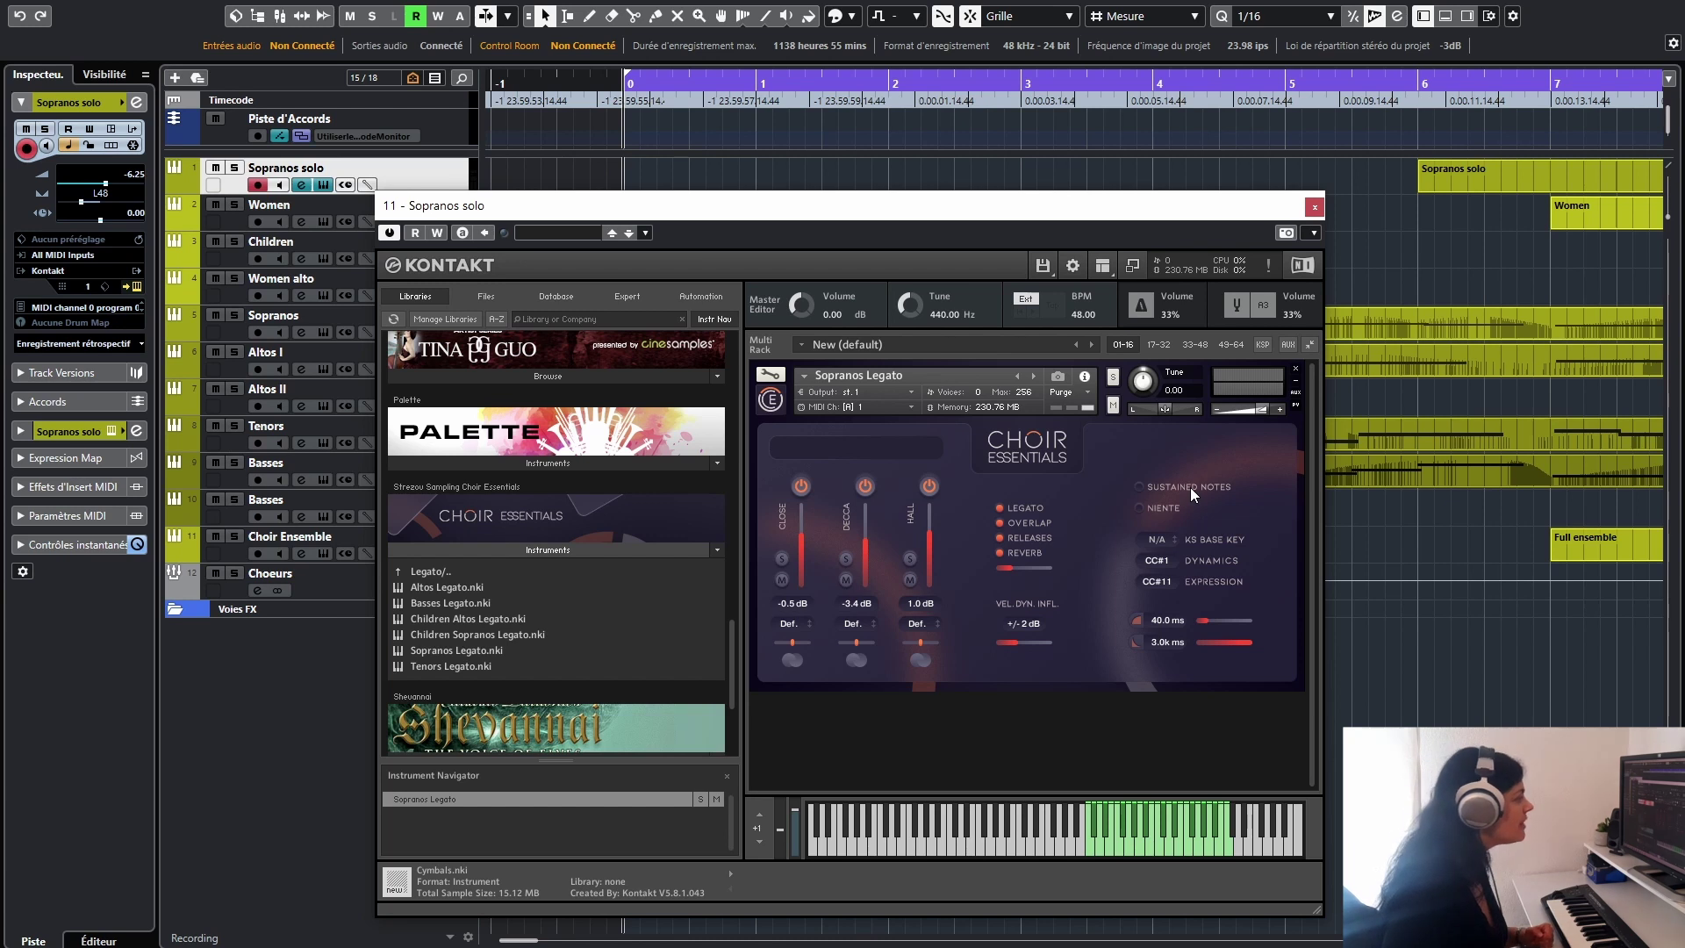
{"action": "left_click", "coordinate": [1141, 490]}
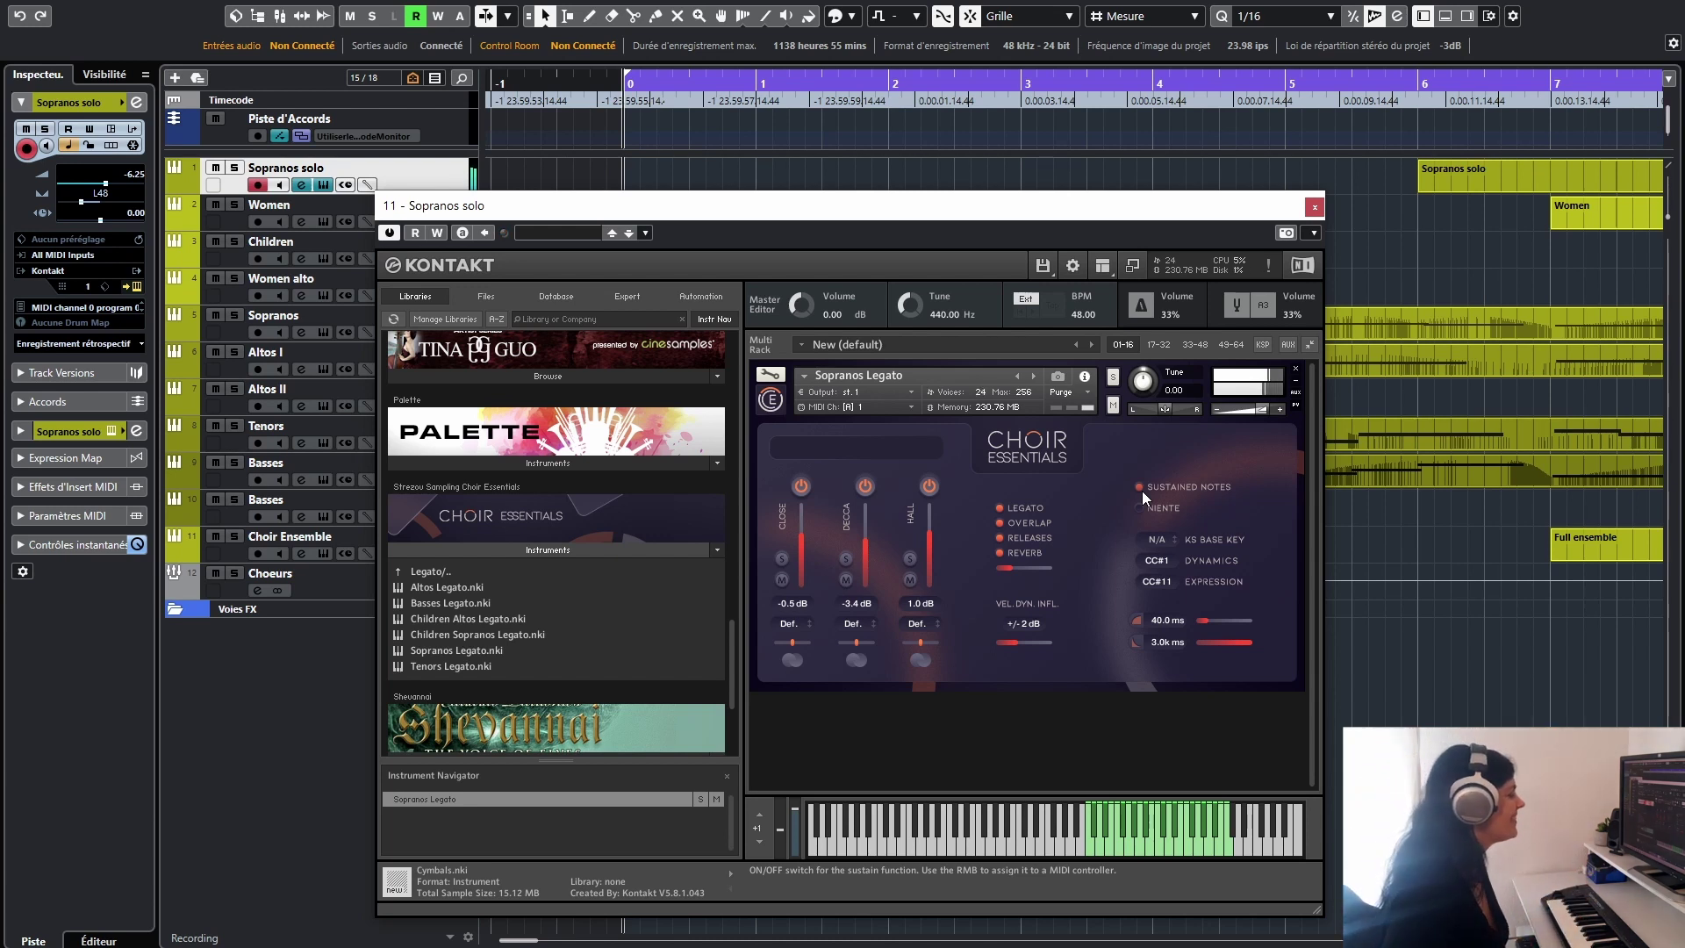
Step: Mute the Sopranos Legato patch briefly, unmute it, and close the Sopranos solo track's instrument
{"action": "left_click", "coordinate": [1113, 406]}
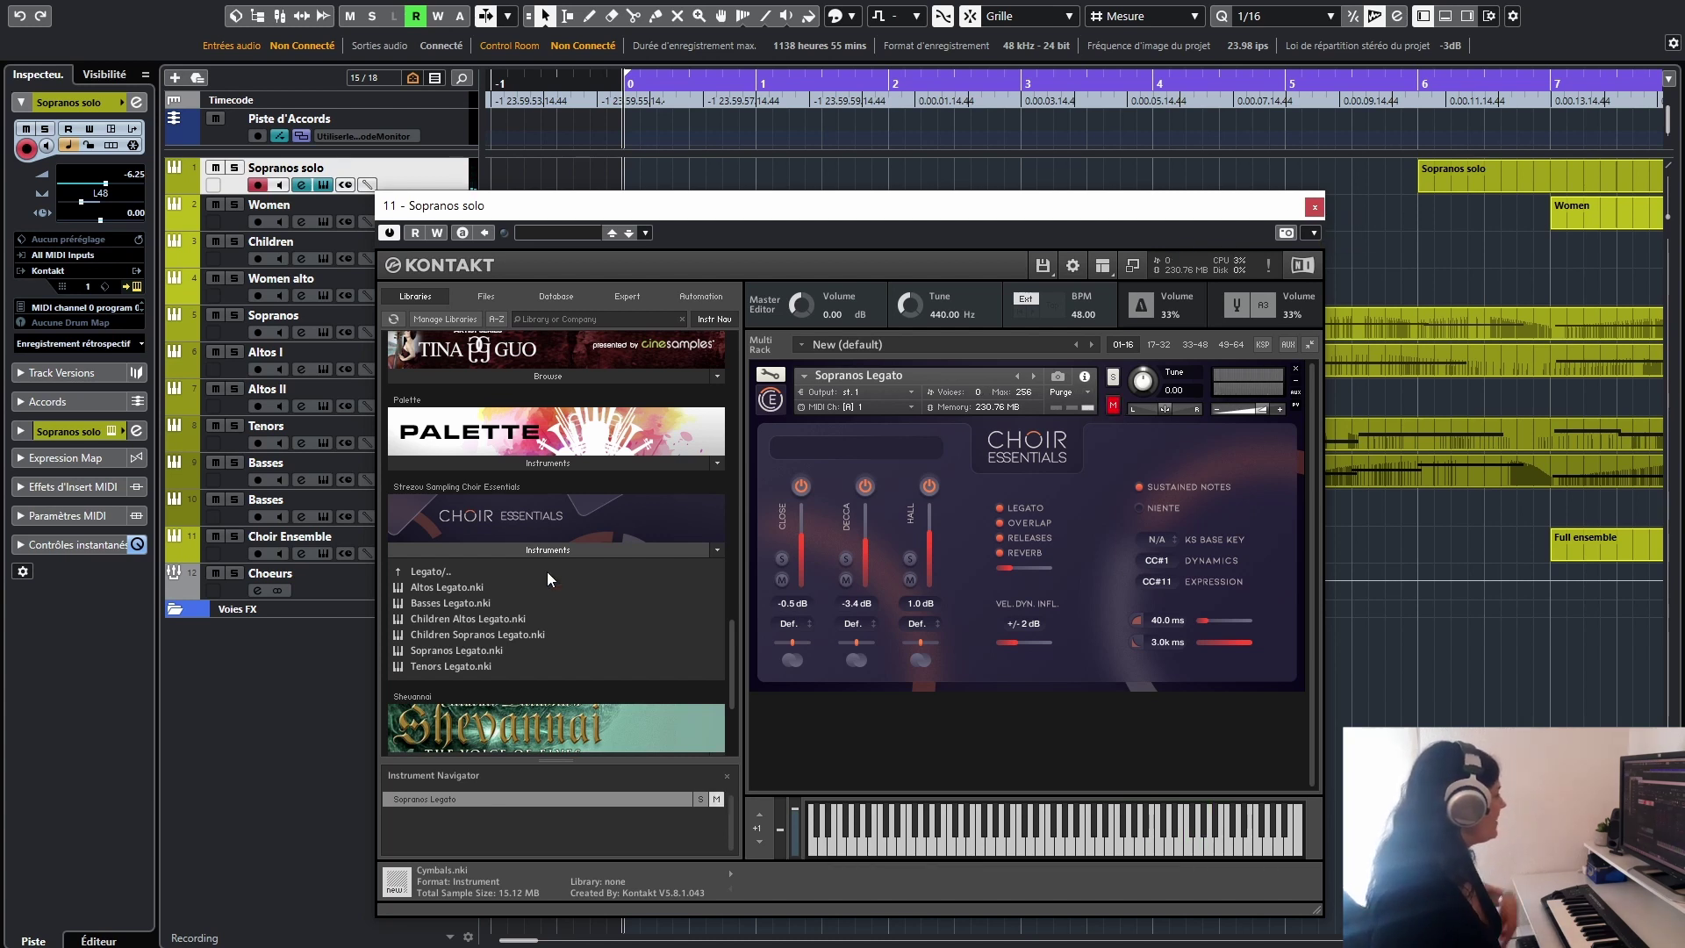
{"action": "left_click", "coordinate": [1113, 406]}
{"action": "left_click", "coordinate": [1313, 207]}
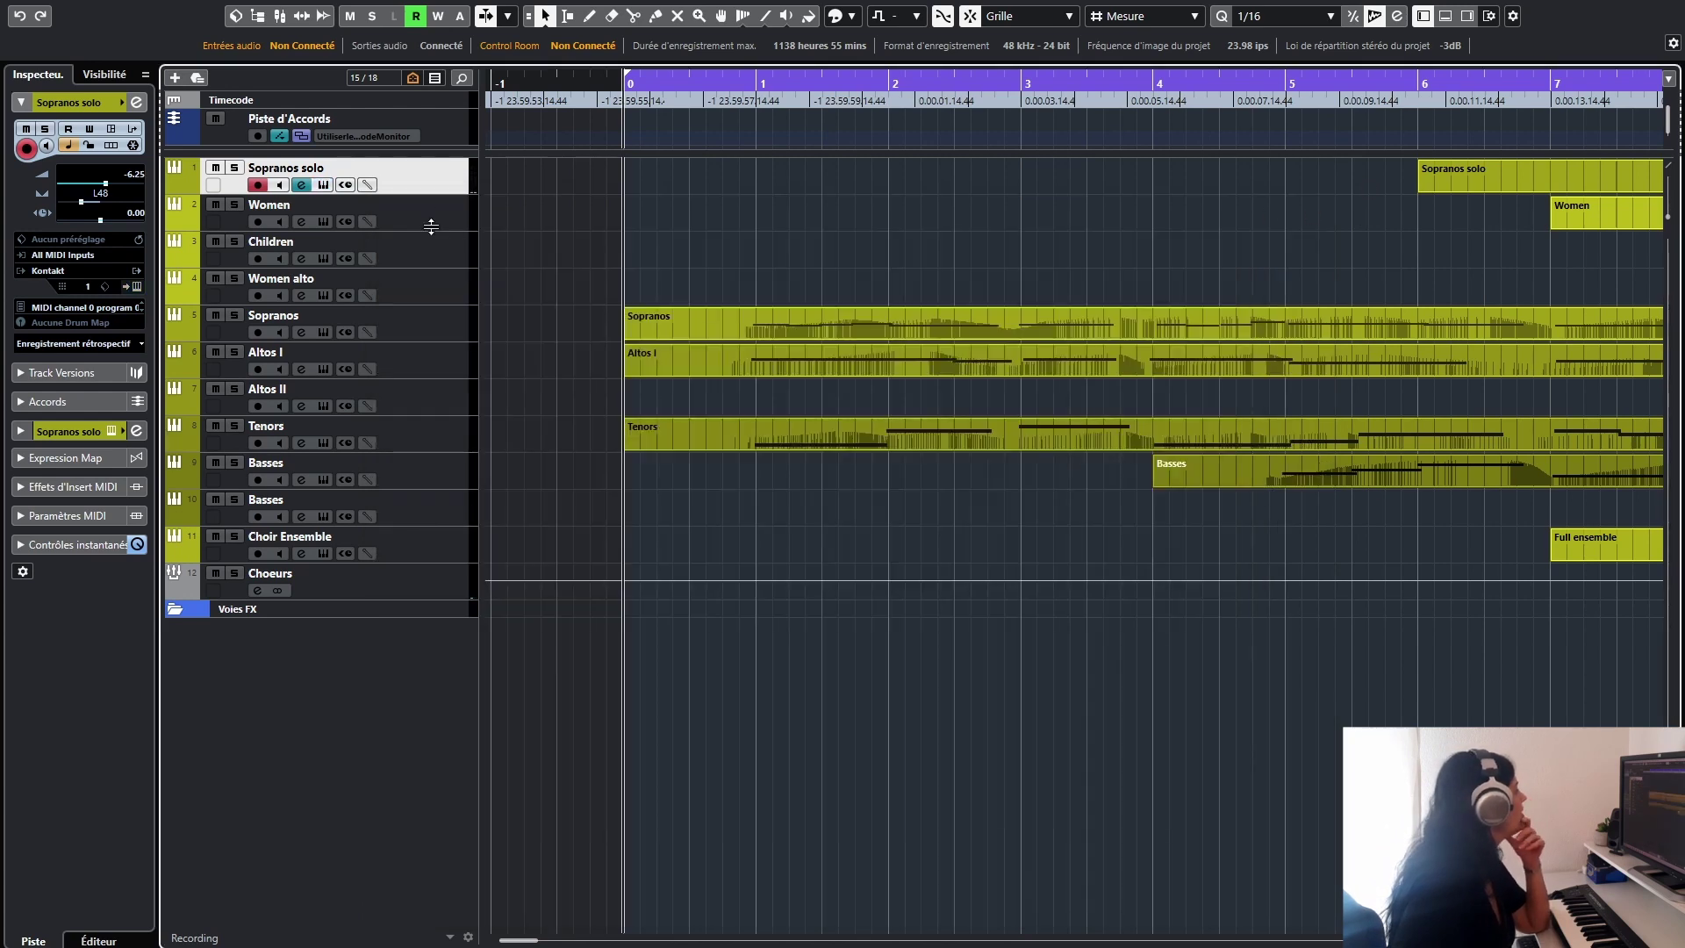
Step: Open the Altos I track's instrument to examine and audition the Altos Legato patch, and close it again
{"action": "left_click", "coordinate": [419, 351]}
{"action": "left_click", "coordinate": [323, 369]}
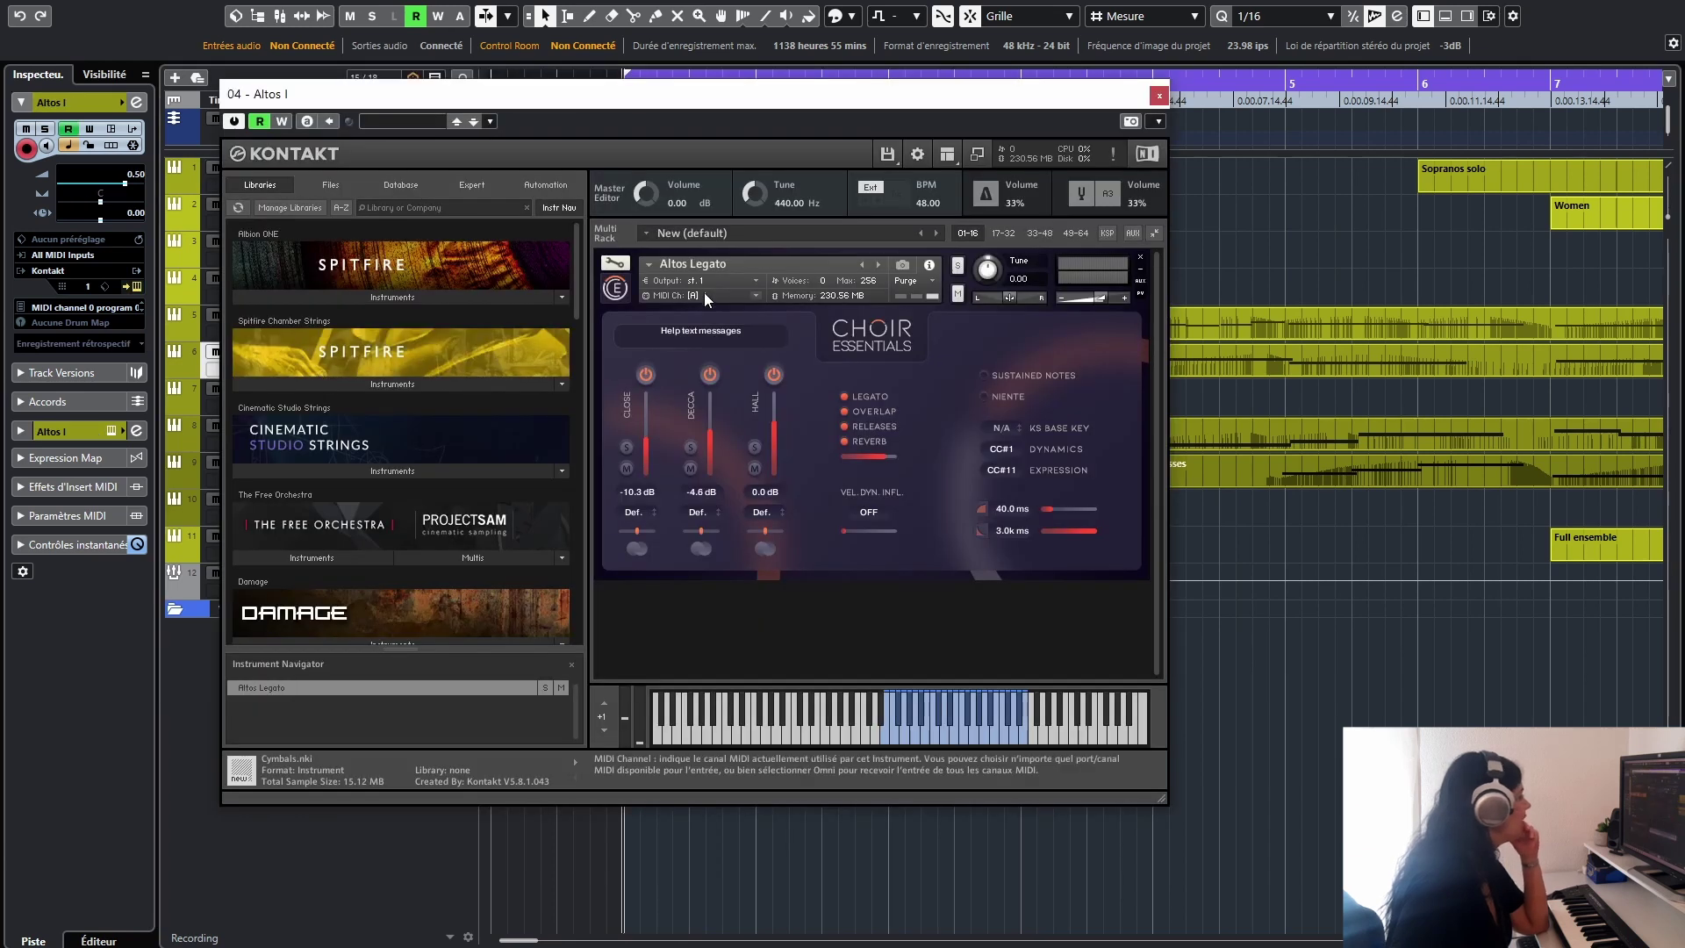
{"action": "left_click_drag", "start_coordinate": [877, 94], "coordinate": [1021, 98]}
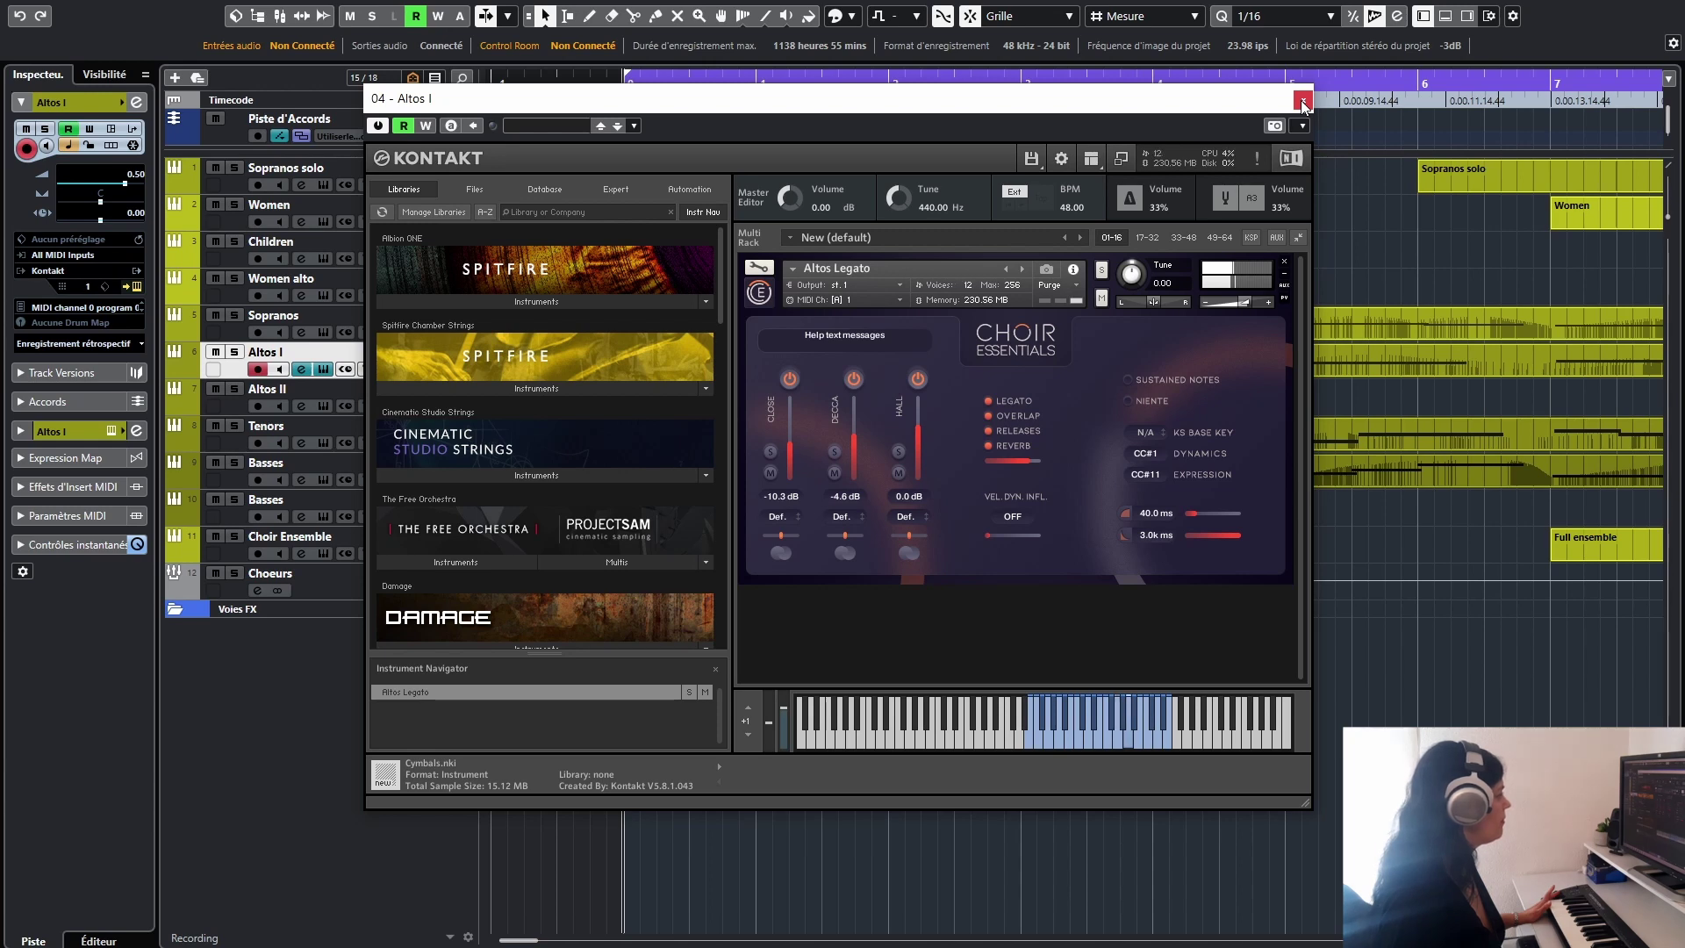
{"action": "left_click", "coordinate": [1303, 99]}
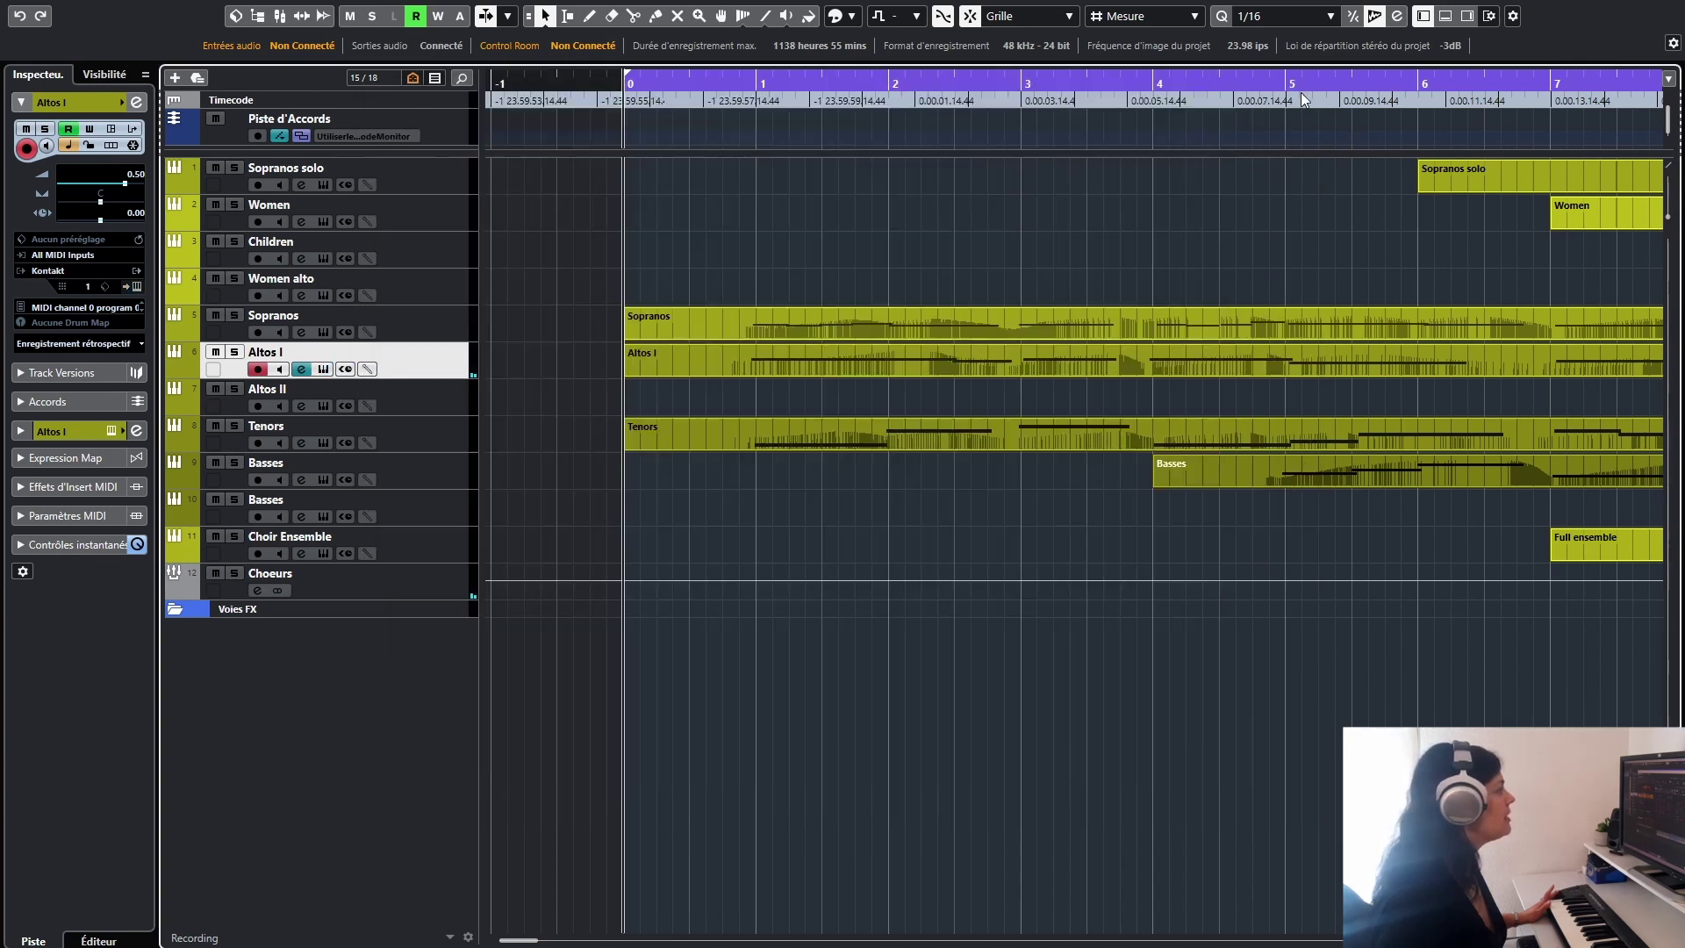
Step: Open the Tenors track's instrument to examine and audition the Tenors Legato patch, and close it again
{"action": "left_click", "coordinate": [422, 434]}
{"action": "left_click", "coordinate": [323, 442]}
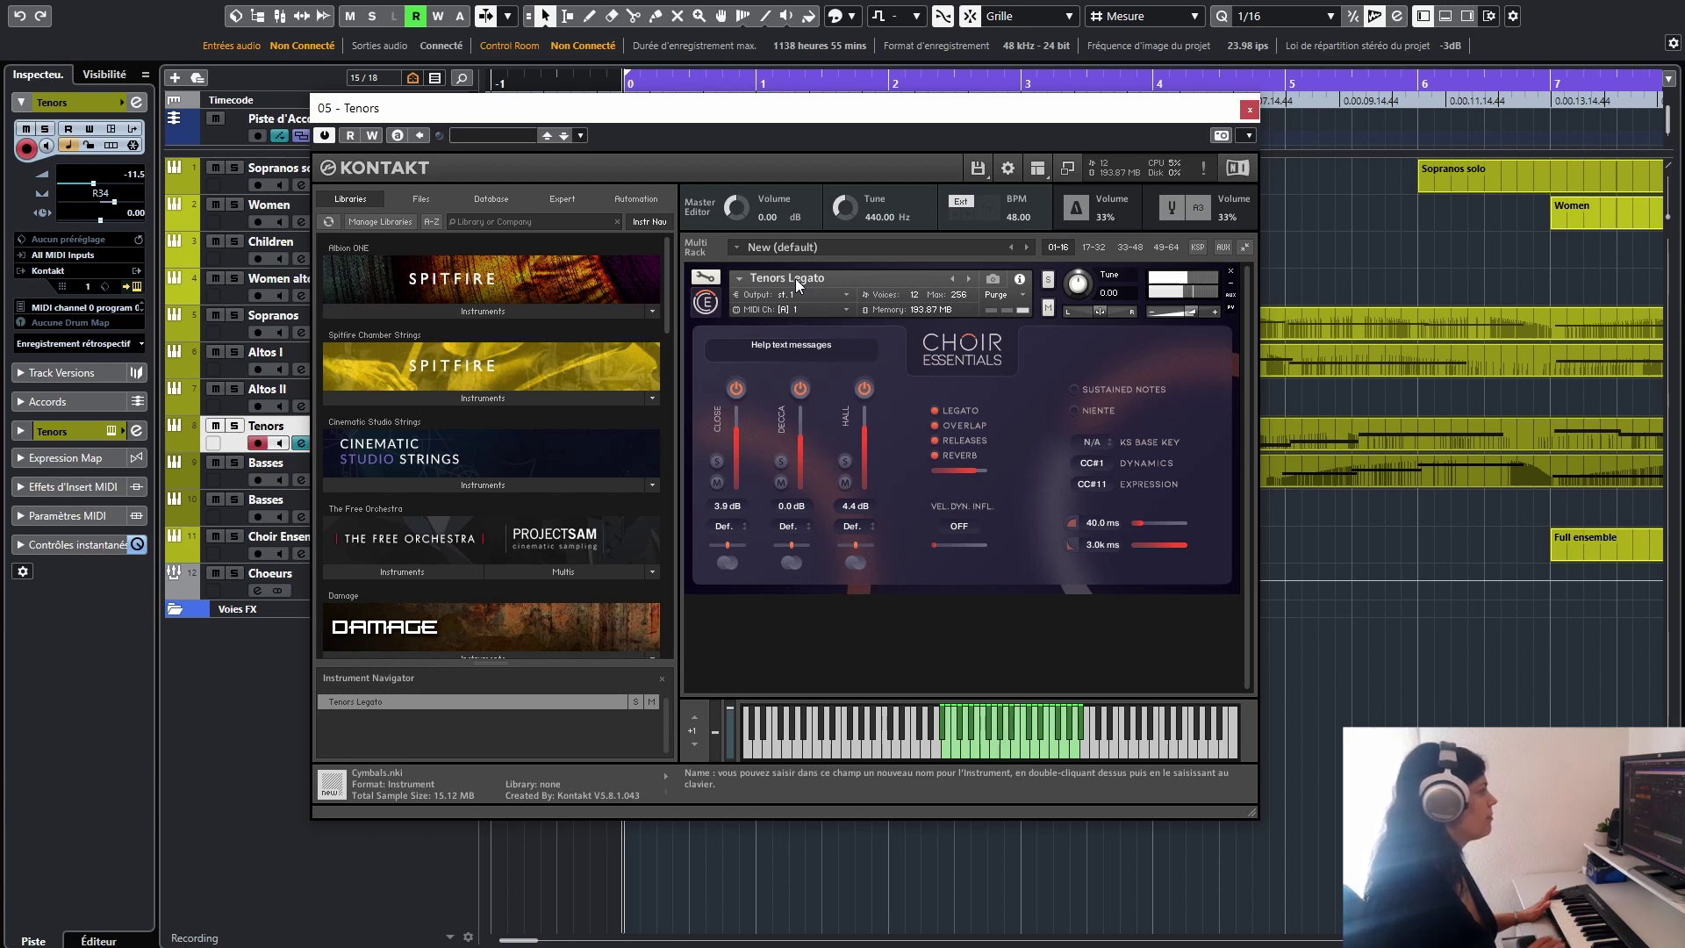
{"action": "left_click", "coordinate": [1249, 109]}
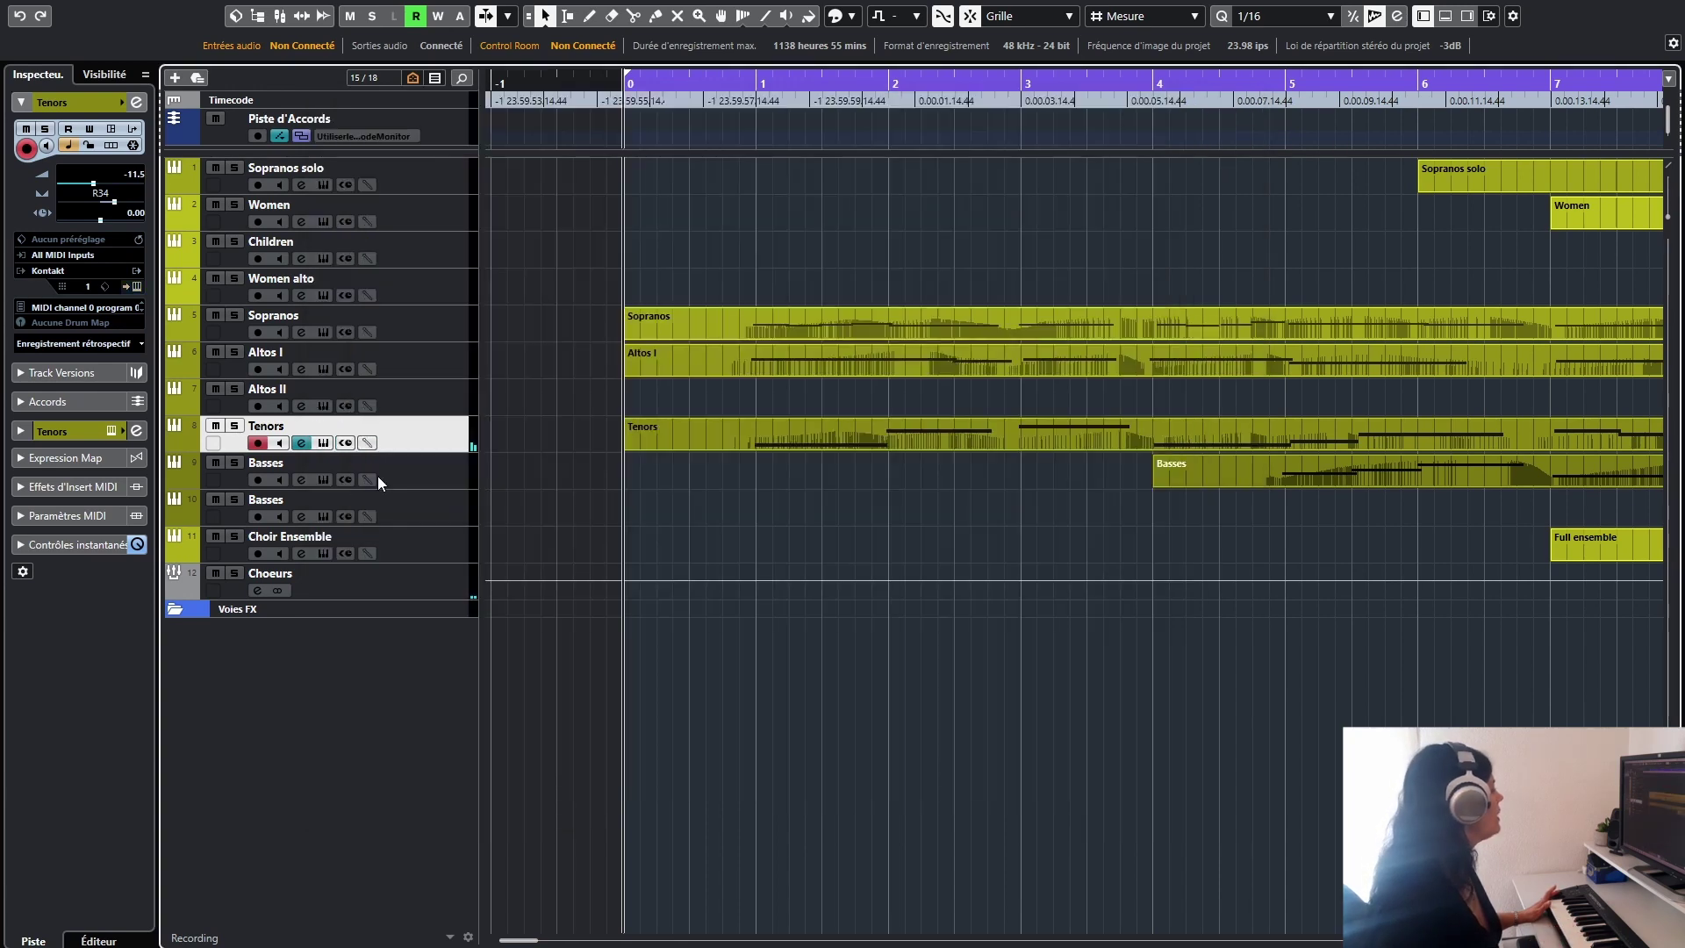
Step: Open the instrument of the upper Basses track to examine the Basses Legato patch
{"action": "left_click", "coordinate": [354, 485]}
{"action": "left_click", "coordinate": [322, 479]}
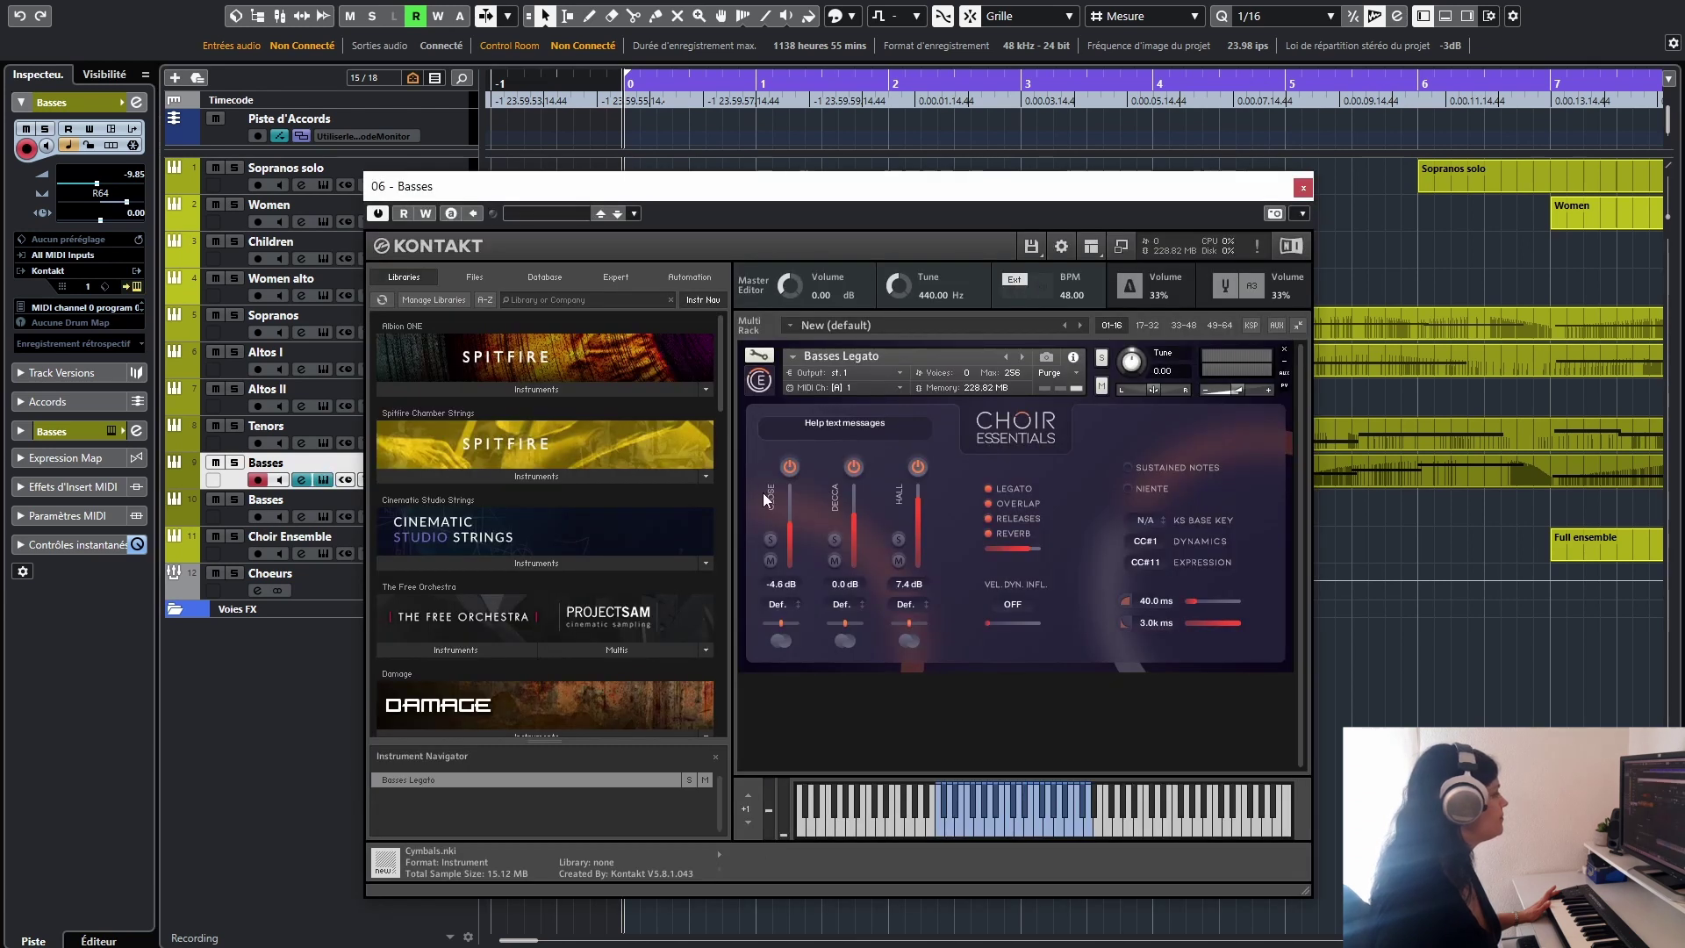